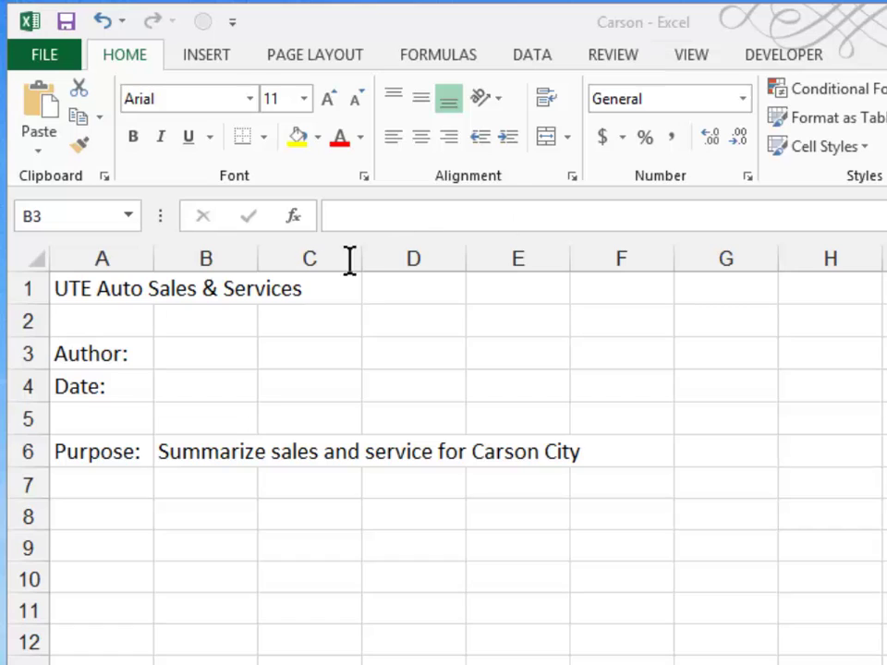
# Enter the author's name in B3 and today's date, 11/18/2013, in B4.
pyautogui.click(172, 352)
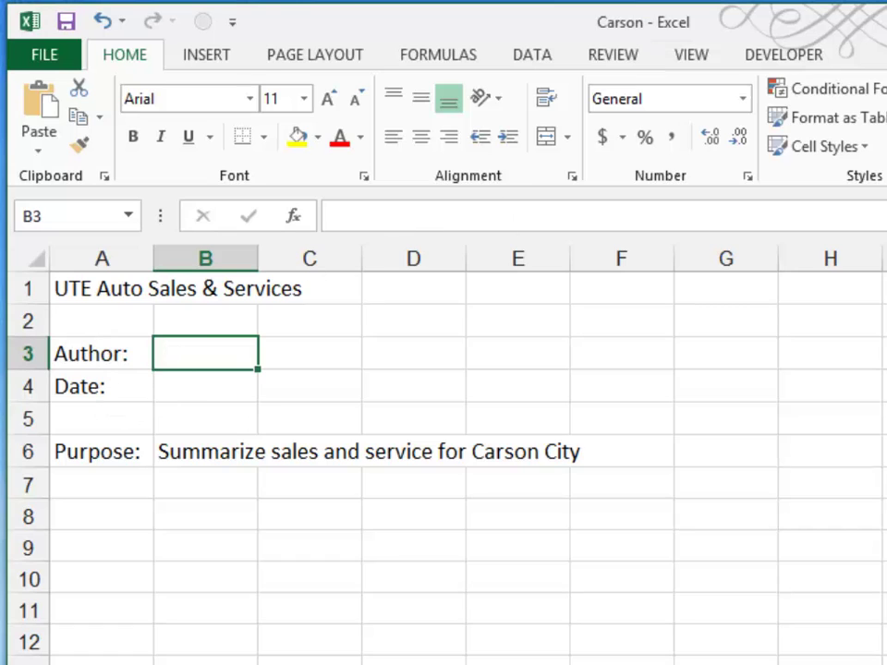
pyautogui.write('D. Massaro')
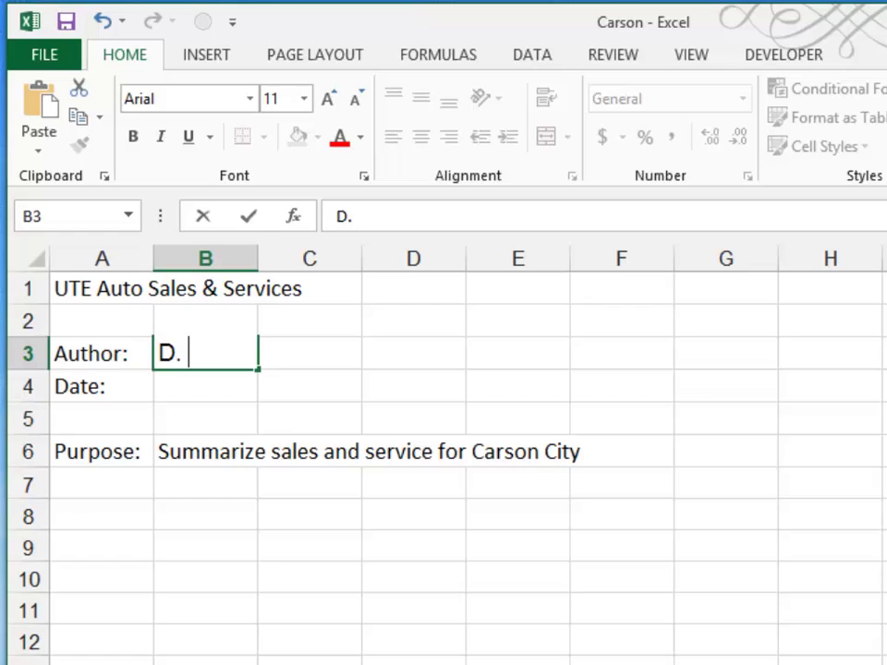
pyautogui.press('Return')
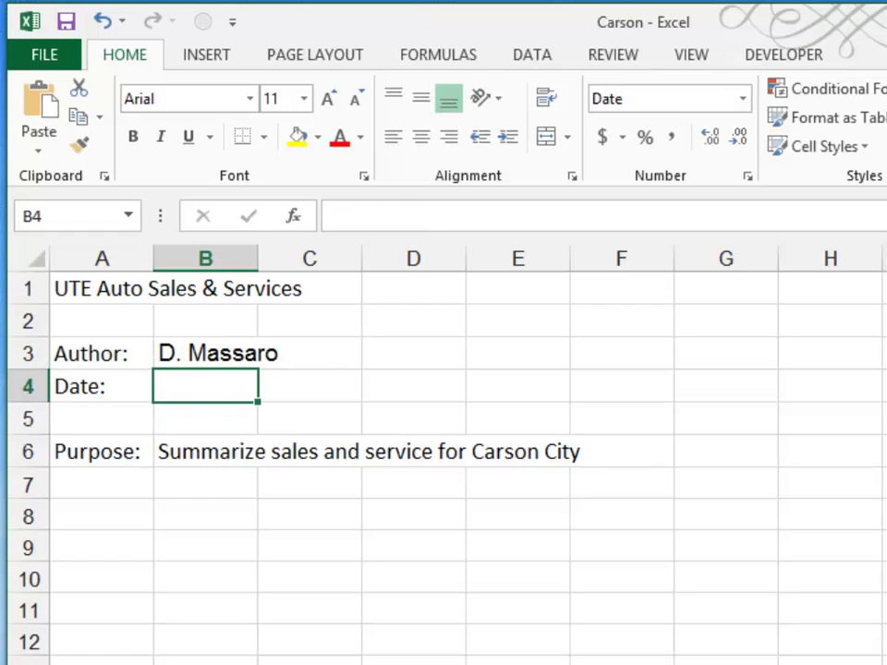
pyautogui.hotkey('ctrl', ';')
pyautogui.press('Return')
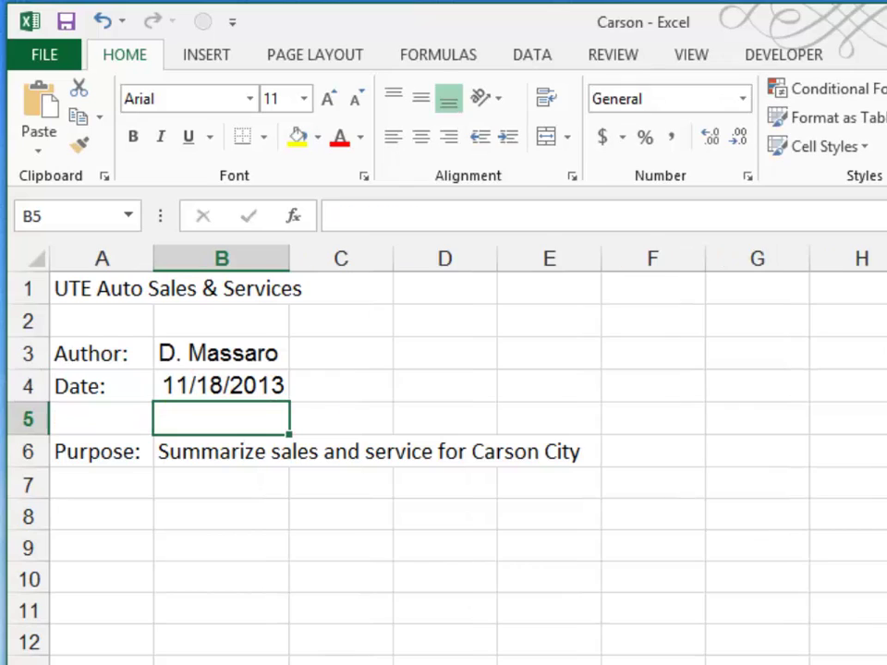
# Save the Carson workbook in Case2 as UTECarsonCity, overwriting the existing file.
pyautogui.click(57, 71)
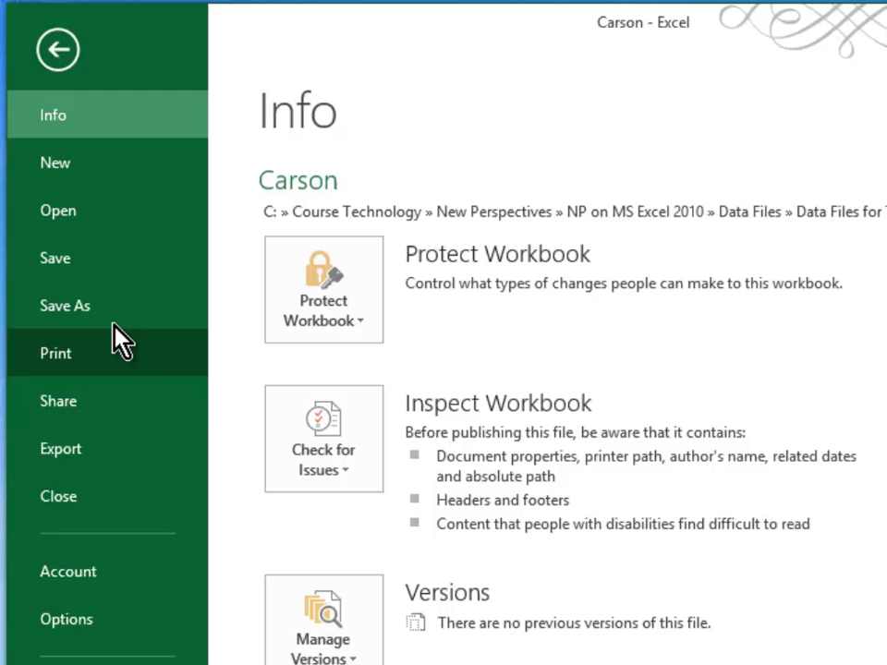
pyautogui.click(118, 338)
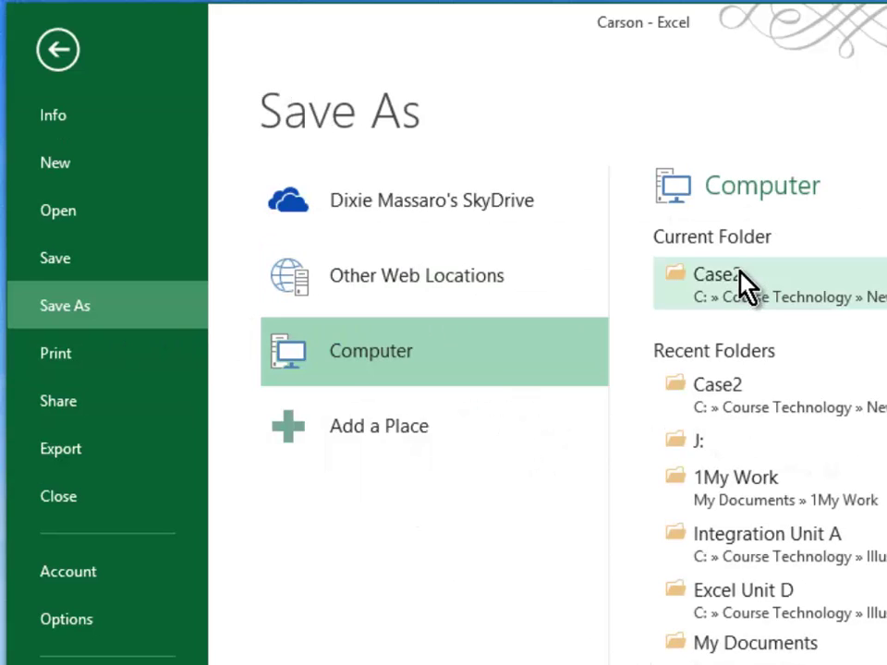
pyautogui.click(738, 295)
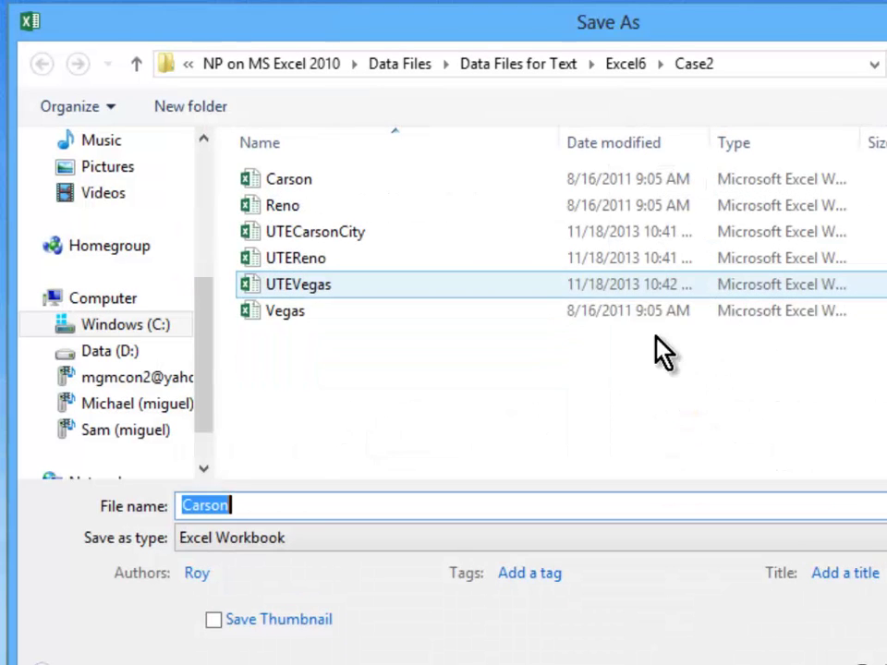
pyautogui.click(178, 505)
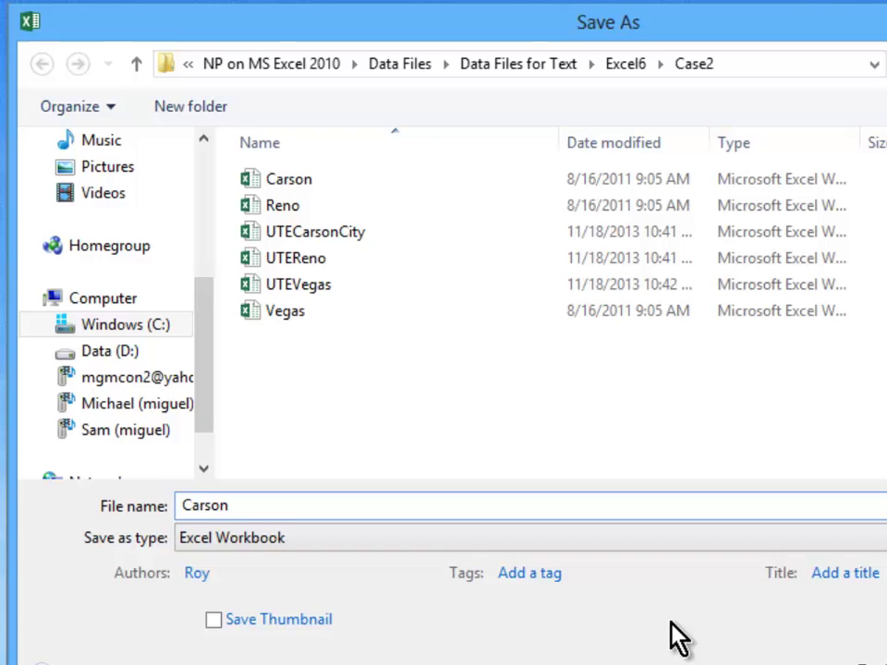
pyautogui.write('UTE')
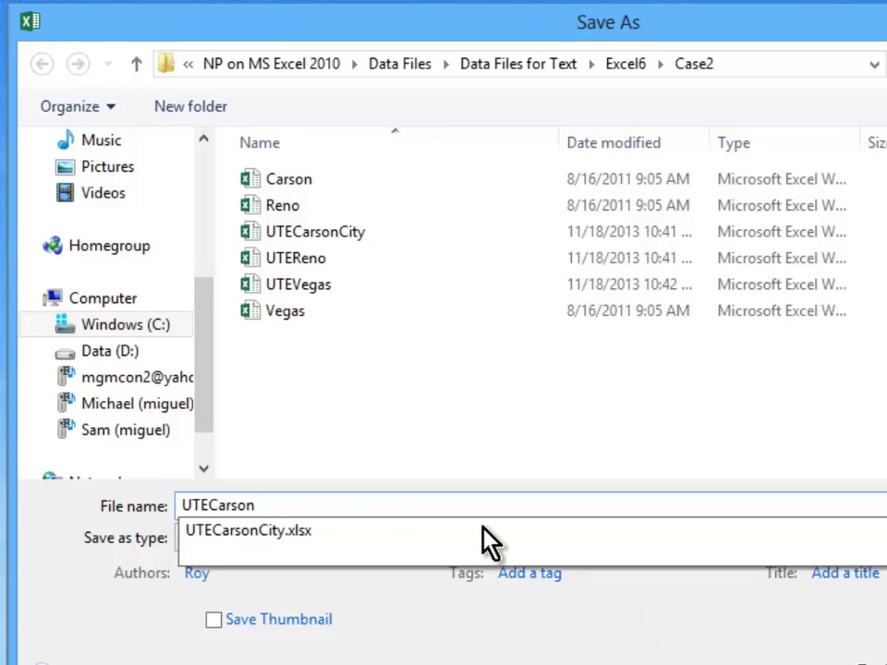
pyautogui.click(258, 504)
pyautogui.write('City')
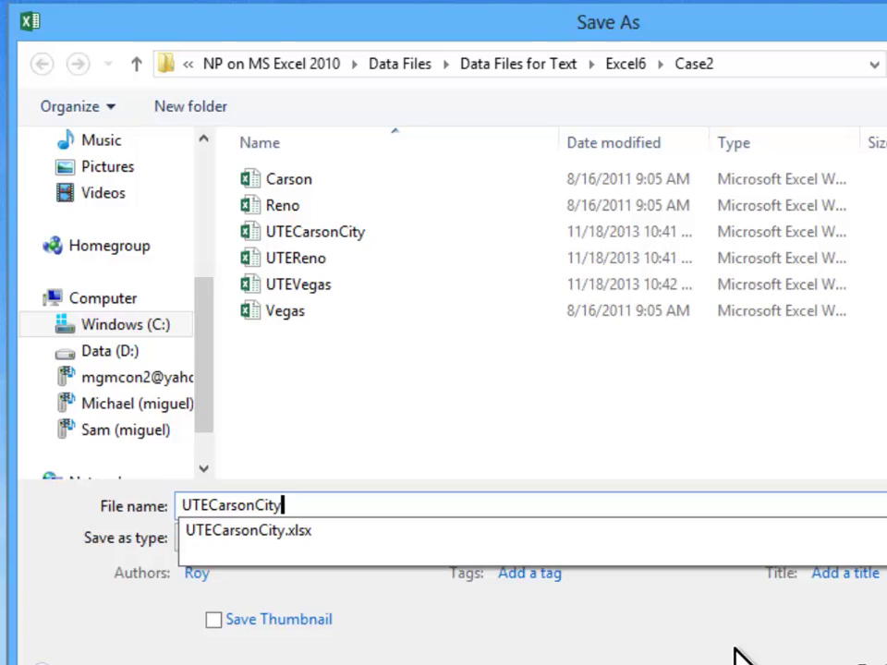
pyautogui.press('Return')
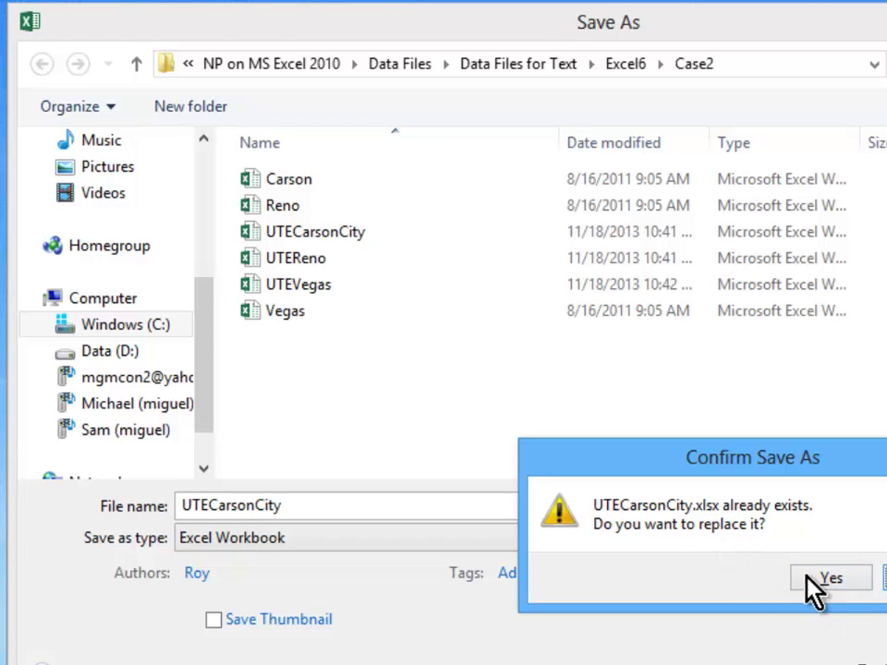
pyautogui.click(832, 580)
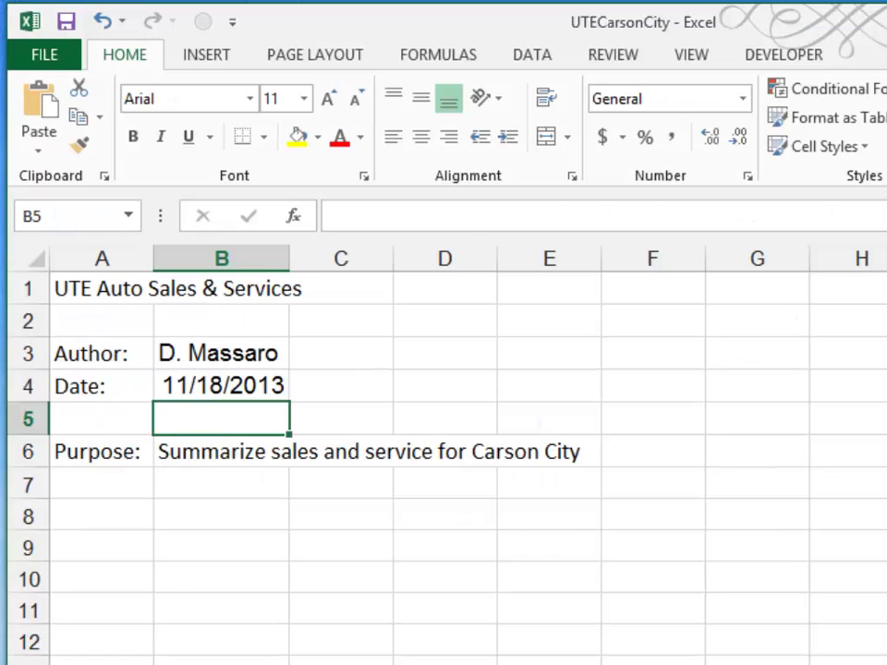
# Go to cell A1 of Quarter 1 and group sheets Quarter 1 through Quarter 4.
pyautogui.hotkey('ctrl', 'pagedown')
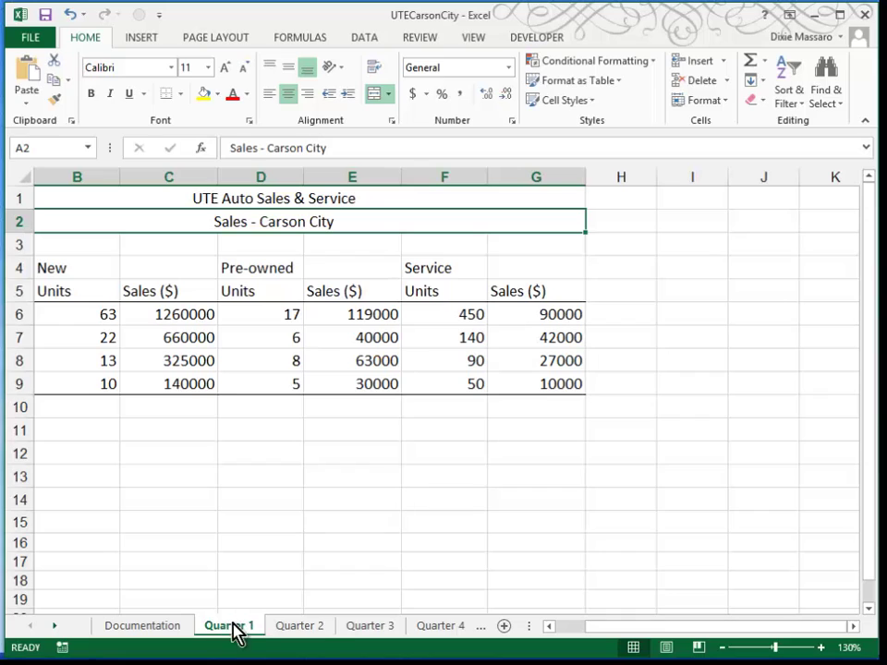
pyautogui.click(313, 627)
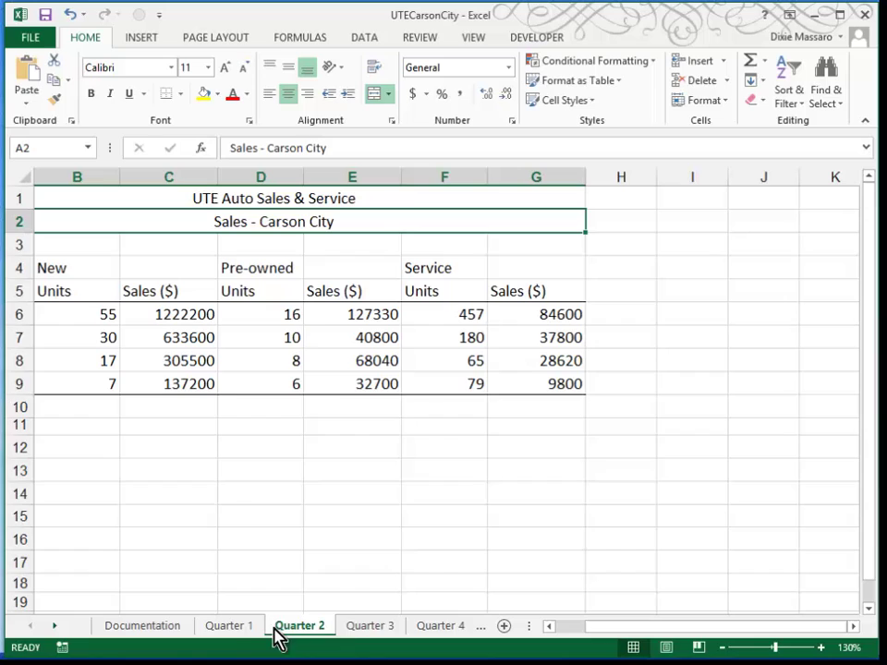
pyautogui.click(245, 627)
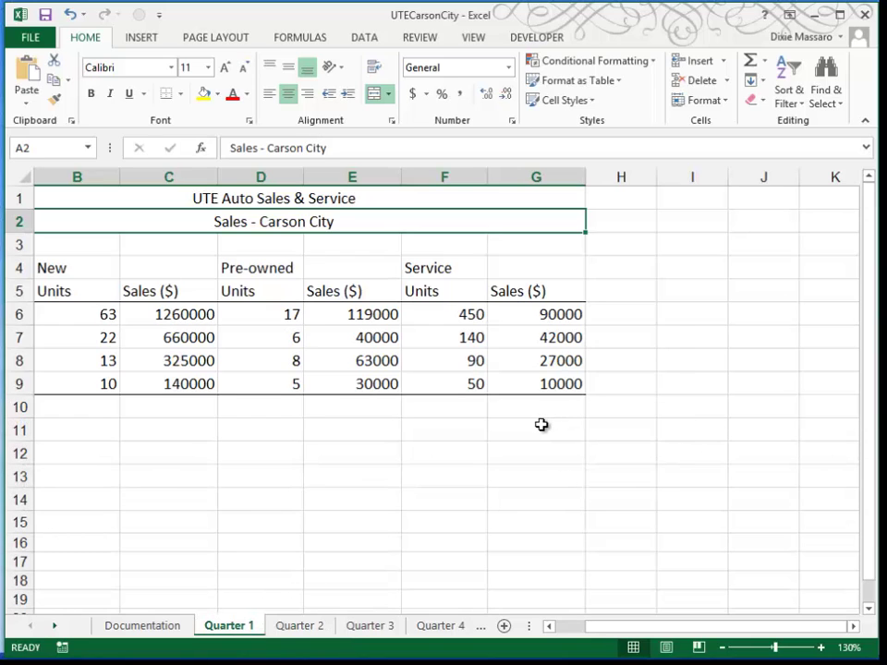
pyautogui.hotkey('ctrl', 'Home')
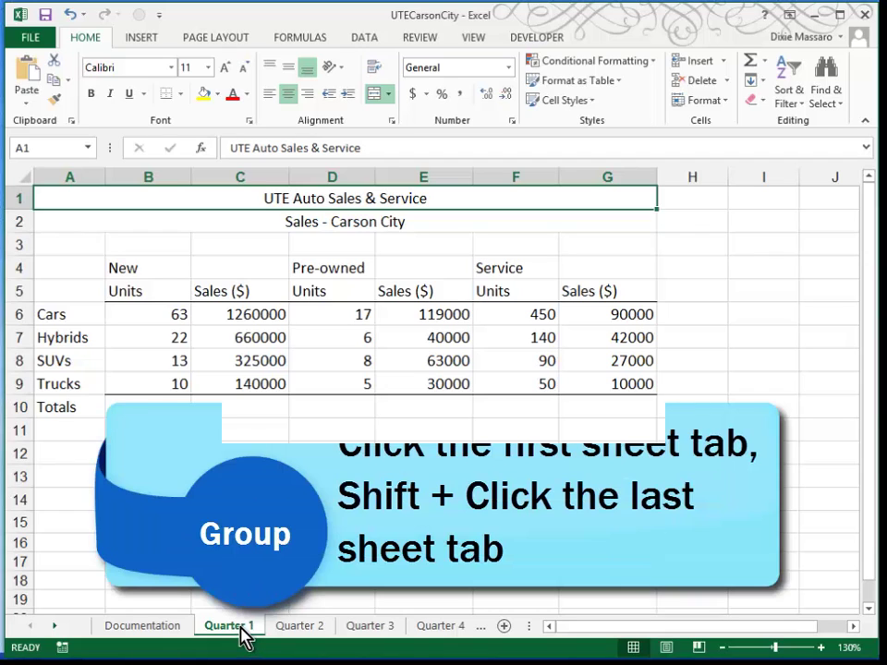
pyautogui.keyDown('shift'); pyautogui.click(439, 628); pyautogui.keyUp('shift')
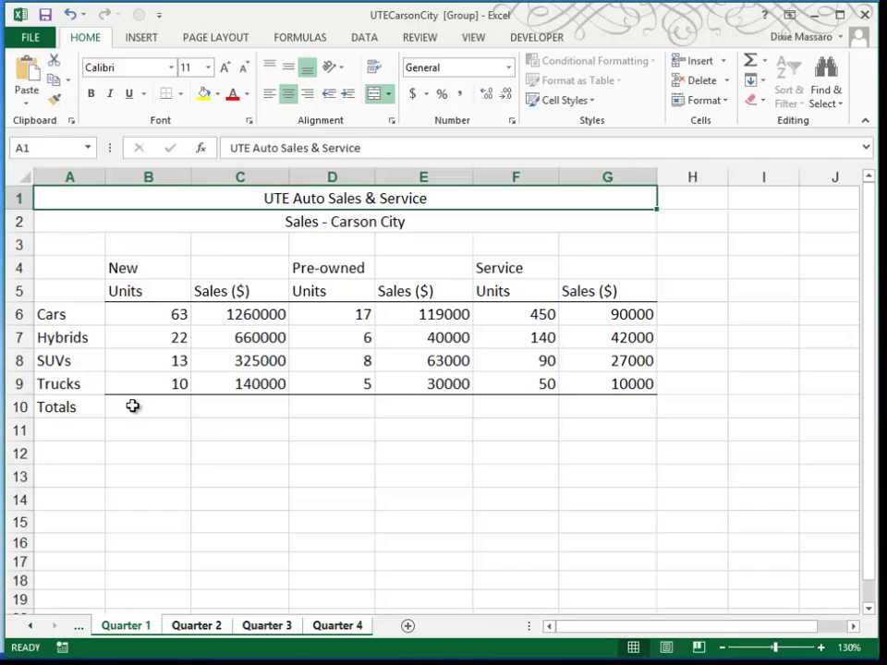
# AutoSum B10:G10 on the grouped sheets and verify the totals on each quarter sheet.
pyautogui.moveTo(137, 404); pyautogui.dragTo(589, 398)
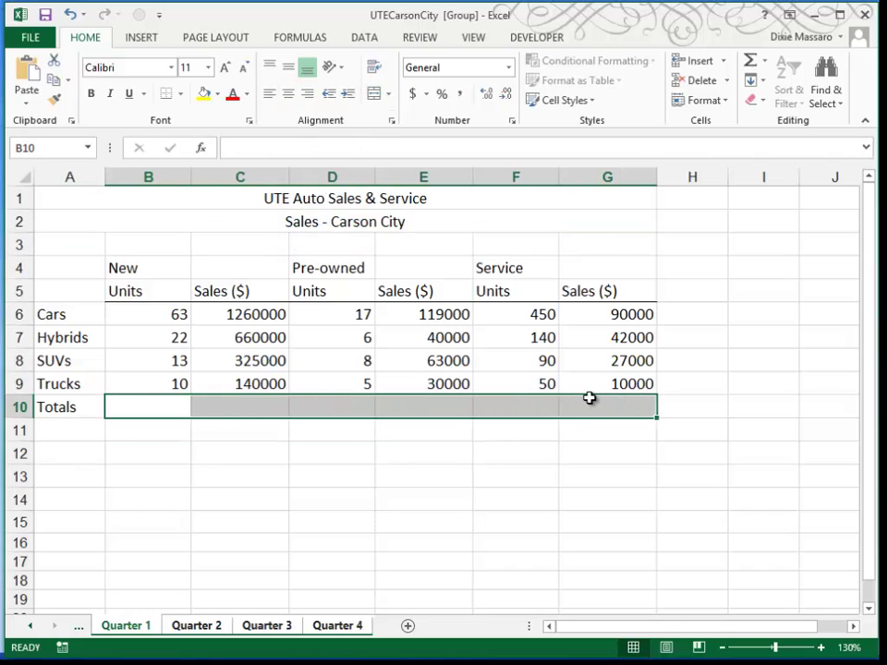
pyautogui.click(751, 63)
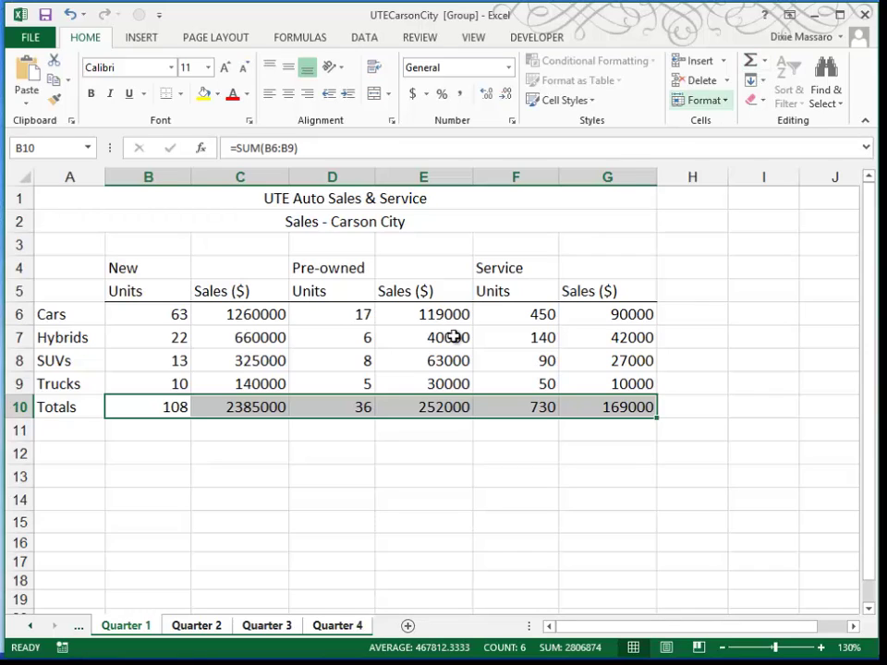
pyautogui.click(197, 625)
pyautogui.click(254, 627)
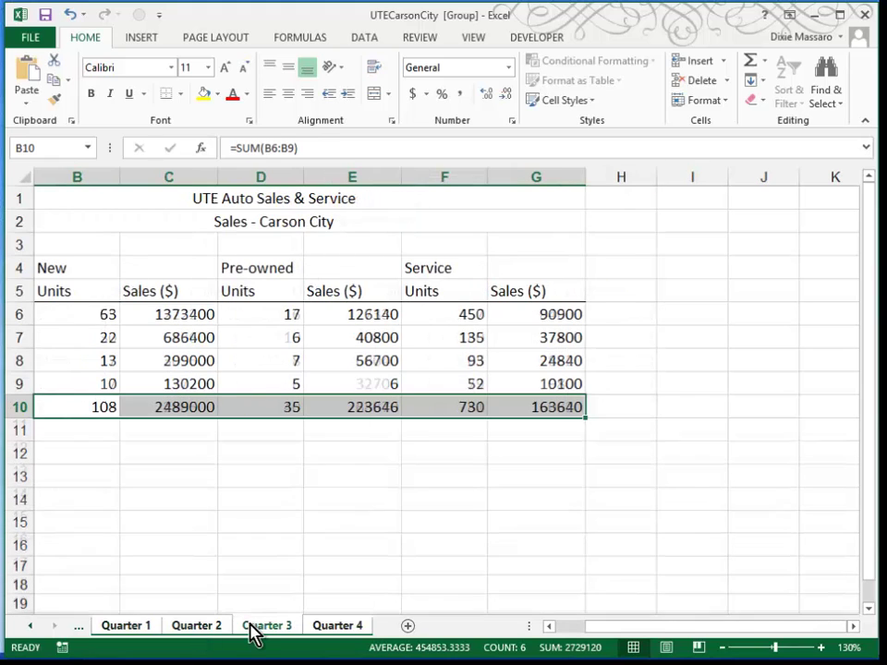
pyautogui.click(338, 626)
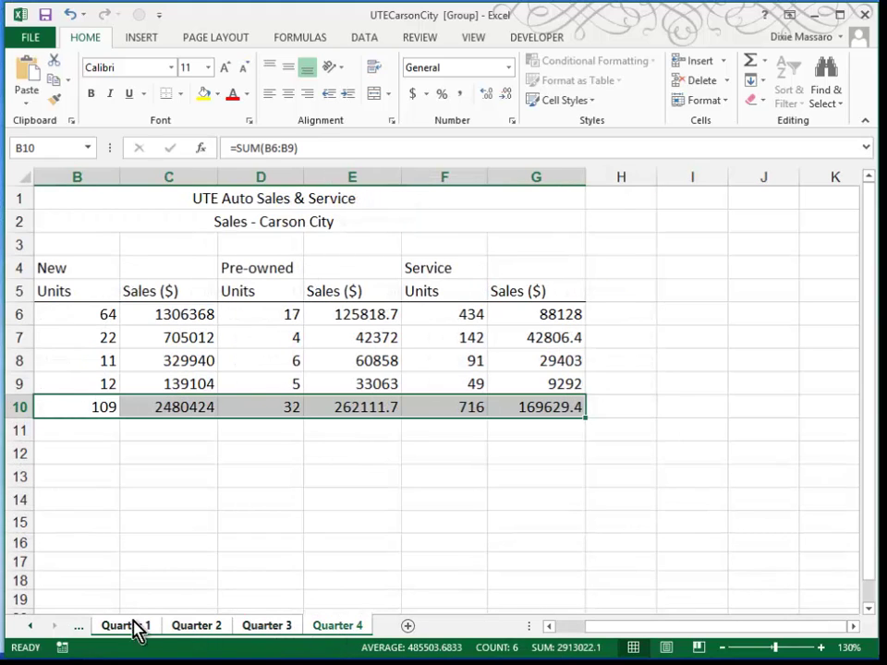
pyautogui.click(123, 628)
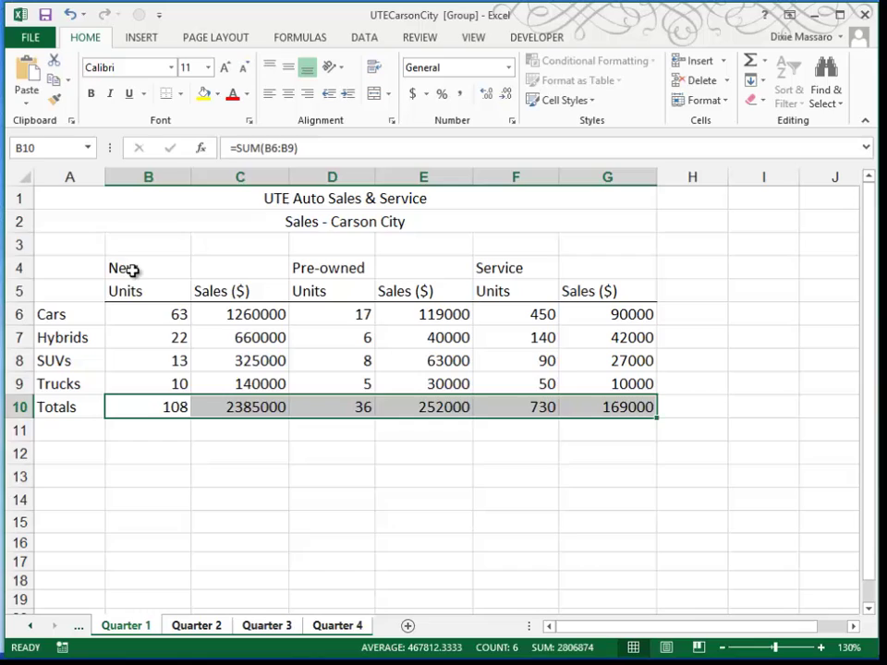
# Merge and centre New, Pre-owned and Service over B4:C4, D4:E4, F4:G4; centre row 5 headers.
pyautogui.moveTo(130, 271); pyautogui.dragTo(212, 272)
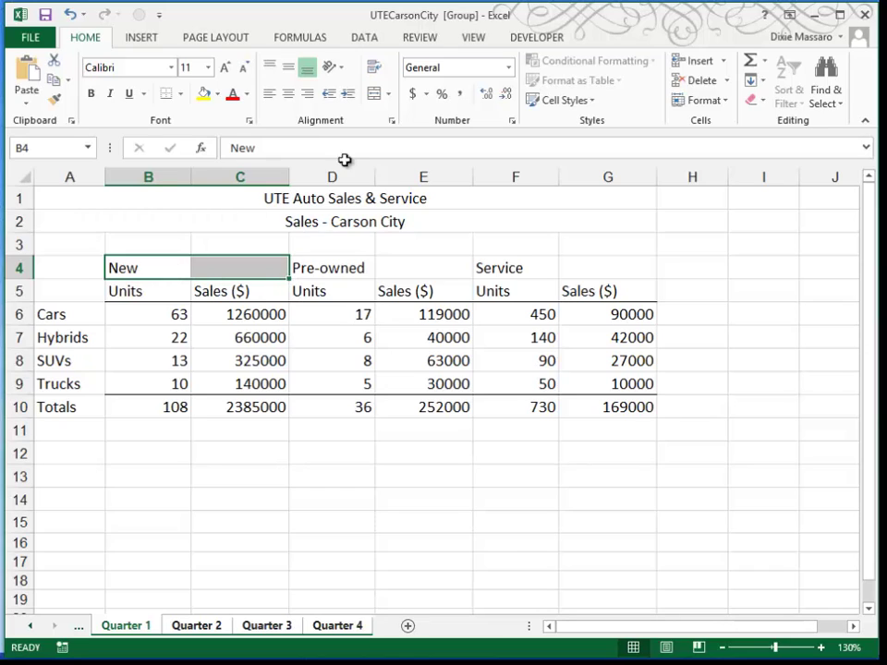
pyautogui.click(375, 93)
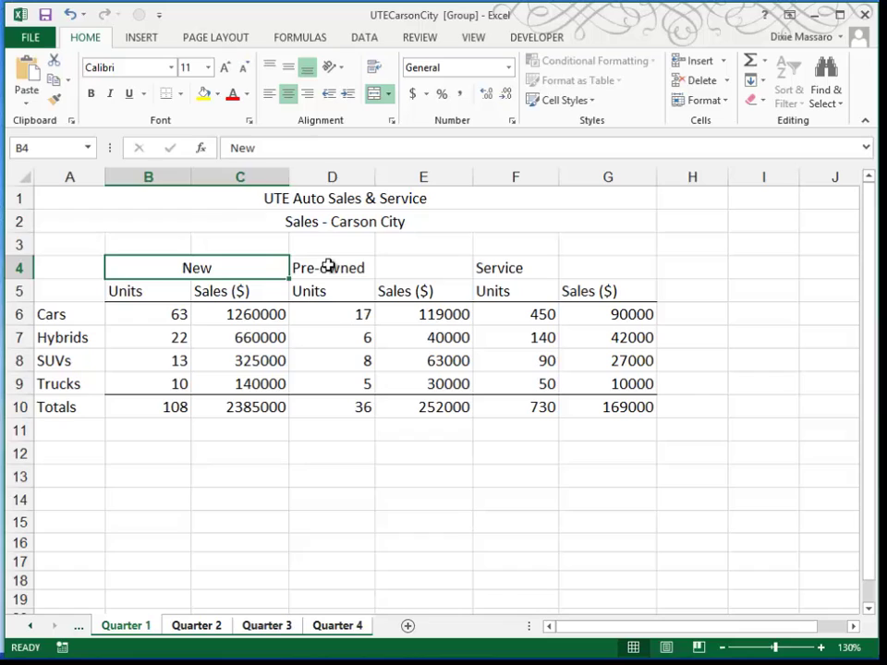
pyautogui.moveTo(328, 266); pyautogui.dragTo(418, 263)
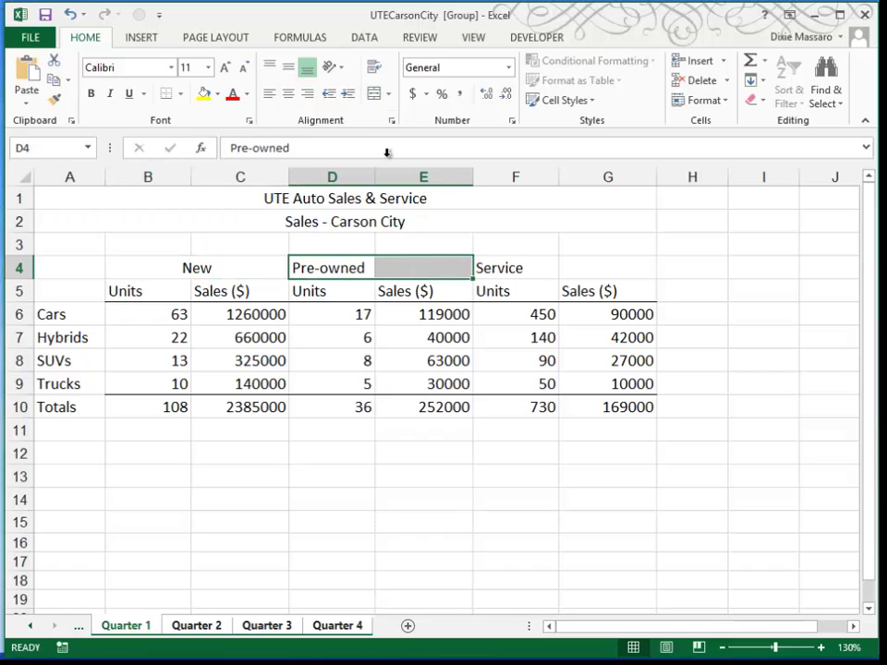
pyautogui.click(376, 96)
pyautogui.click(537, 266)
pyautogui.moveTo(538, 266); pyautogui.dragTo(598, 267)
pyautogui.click(379, 95)
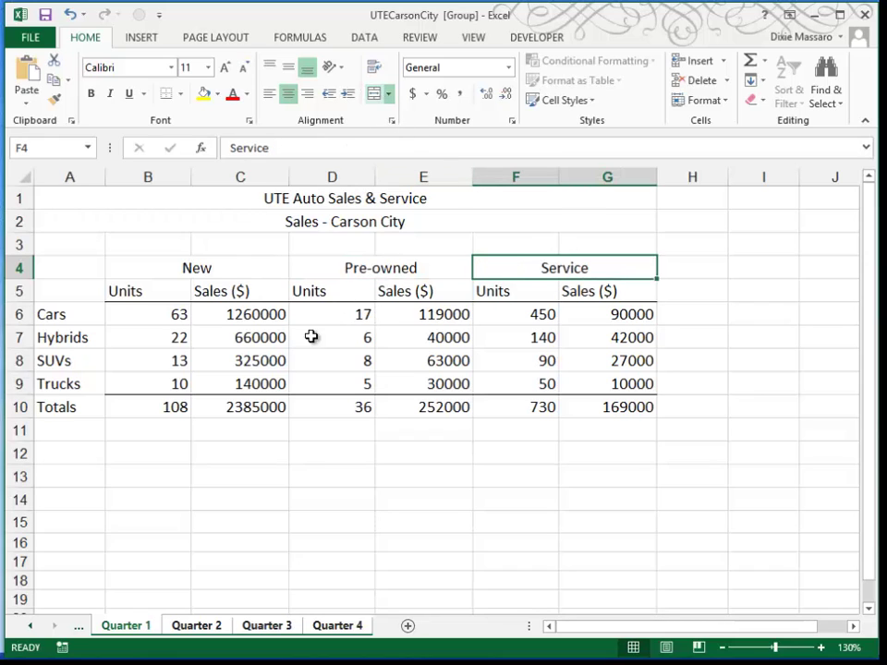
pyautogui.moveTo(127, 291); pyautogui.dragTo(604, 285)
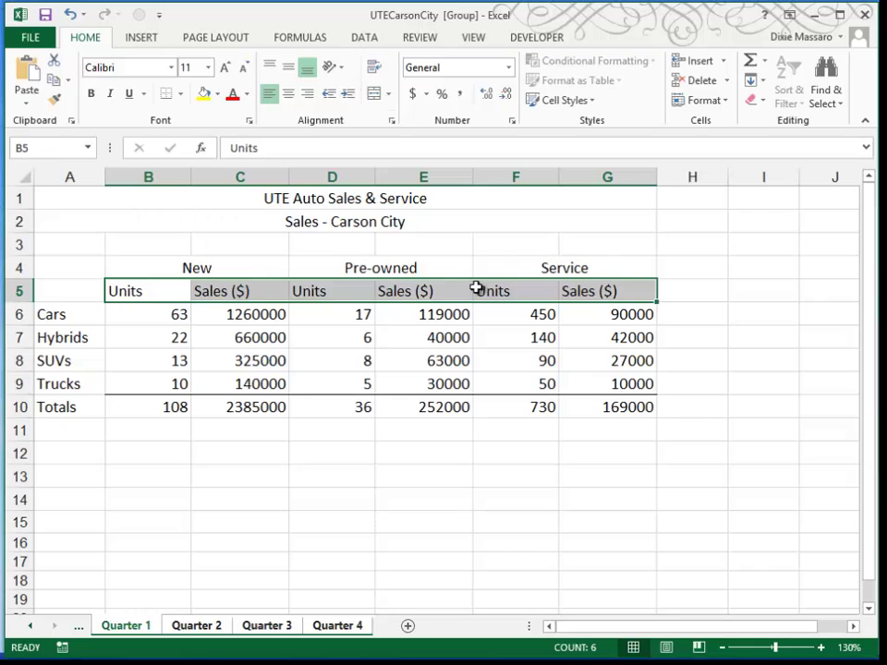
pyautogui.click(290, 94)
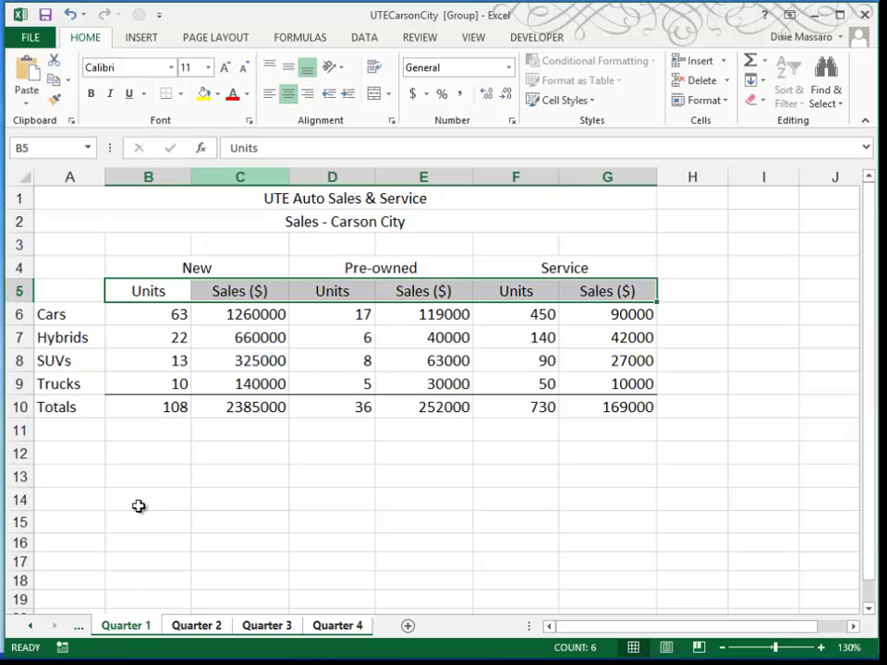
# Ungroup the quarter sheets and scroll the sheet tabs to show Documentation.
pyautogui.rightClick(130, 623)
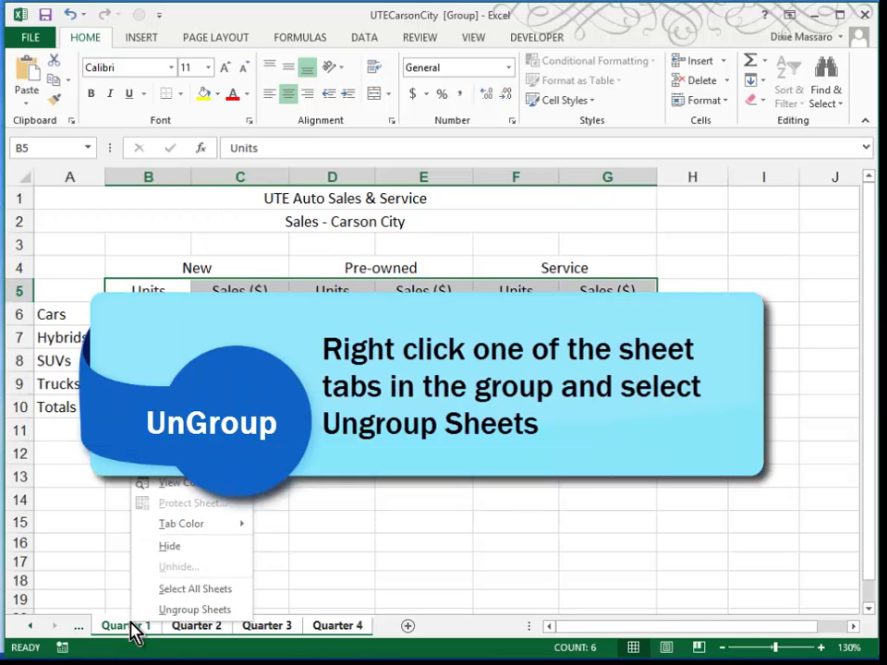
pyautogui.click(187, 613)
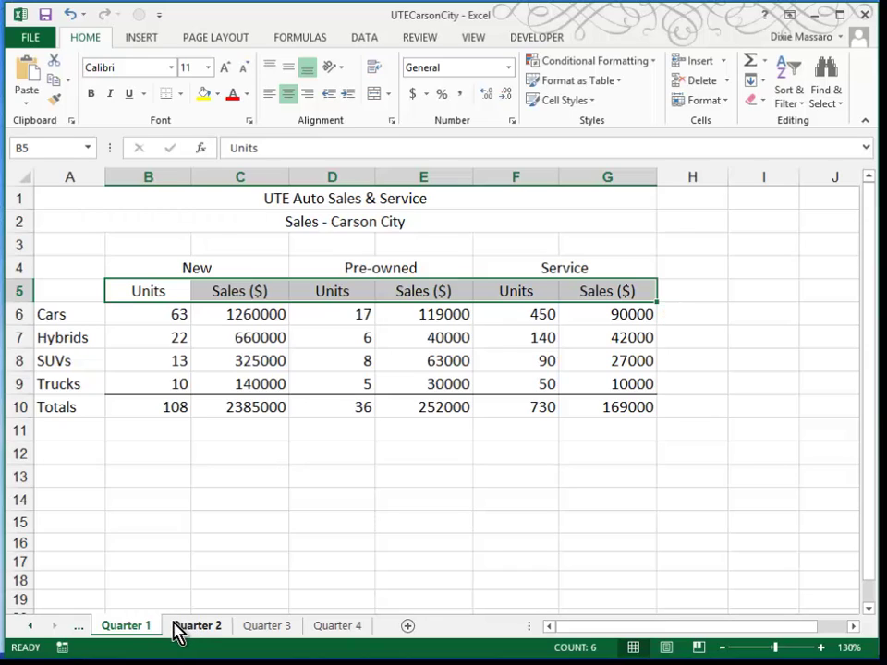
pyautogui.click(24, 626)
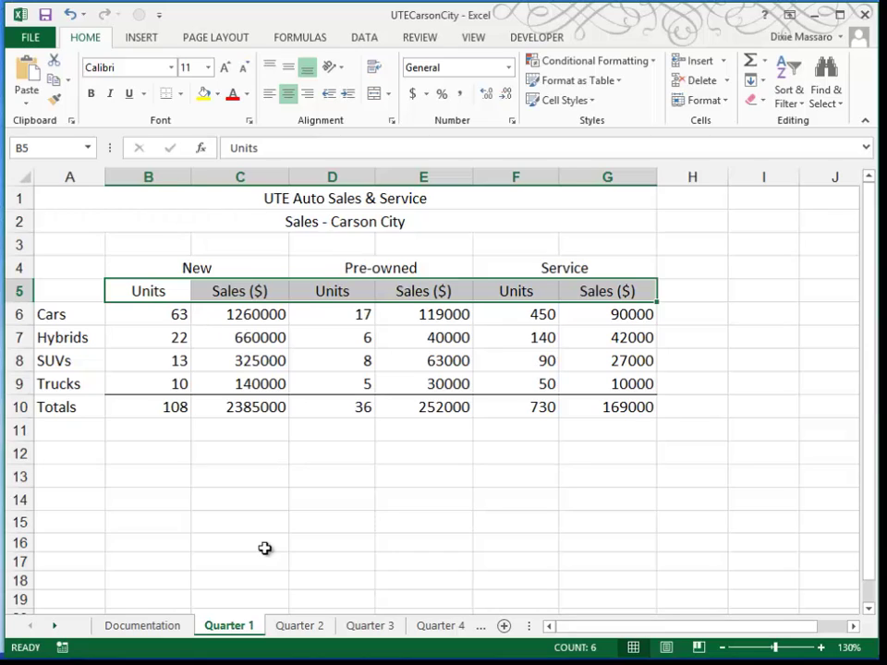
# Copy the Quarter 1 sheet to just before Quarter 1 and rename the copy Summary.
pyautogui.rightClick(239, 631)
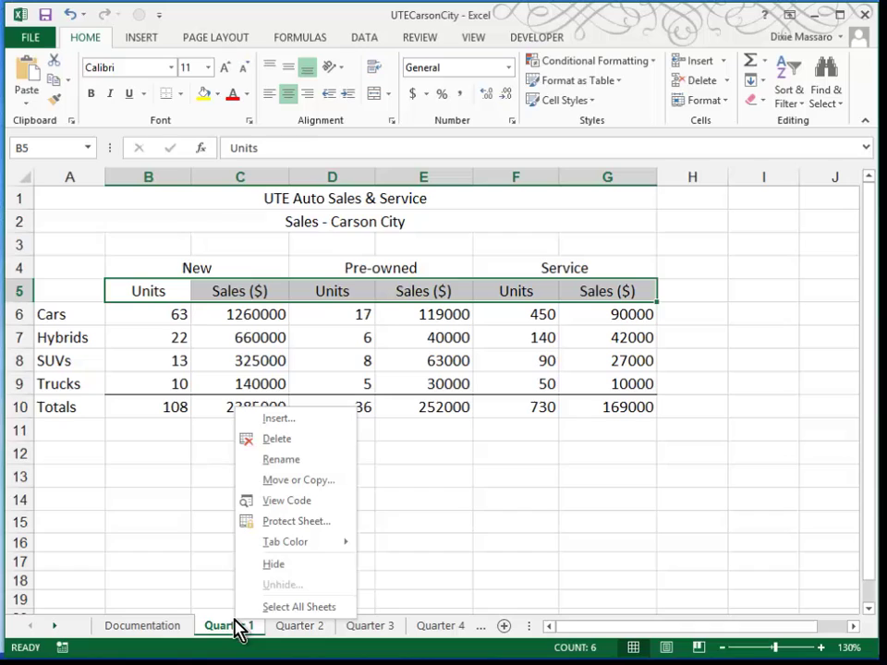
pyautogui.click(297, 483)
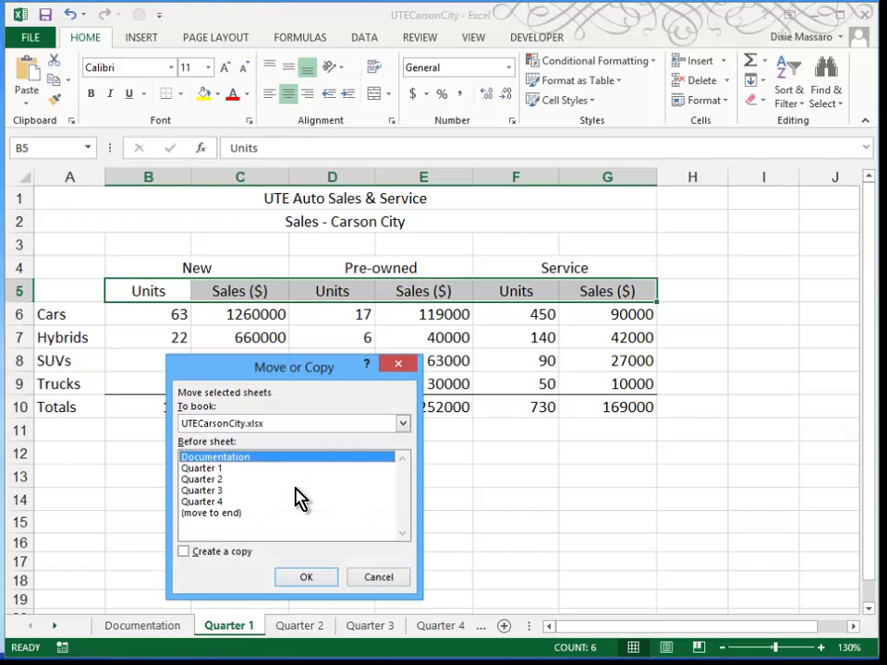
pyautogui.click(197, 469)
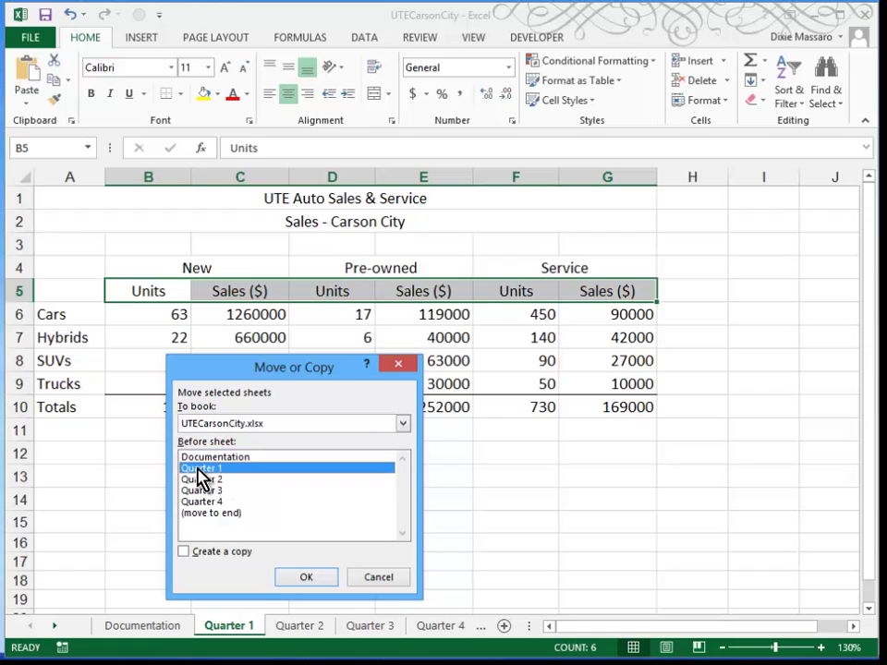
pyautogui.click(186, 553)
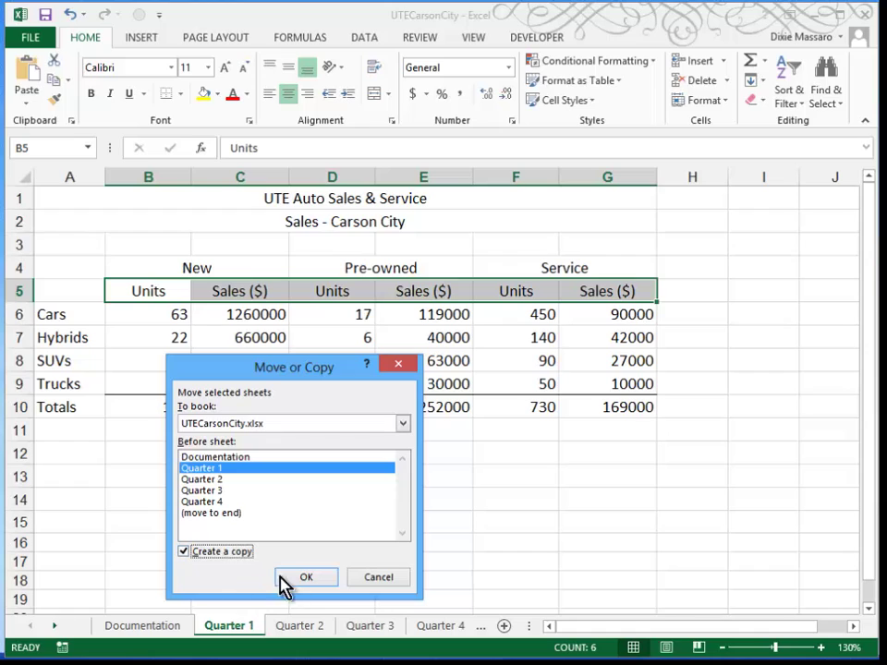
pyautogui.click(306, 578)
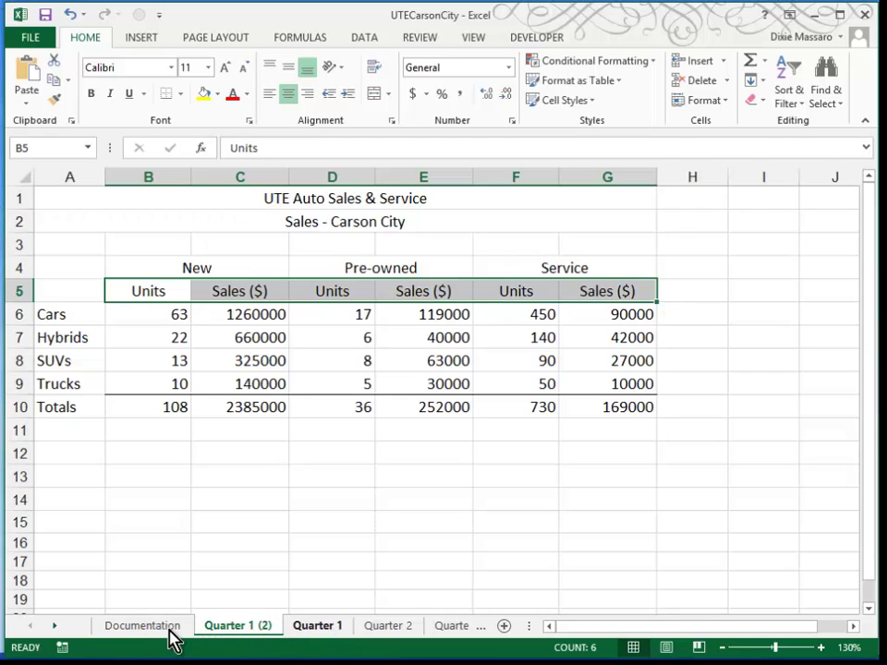
pyautogui.doubleClick(238, 626)
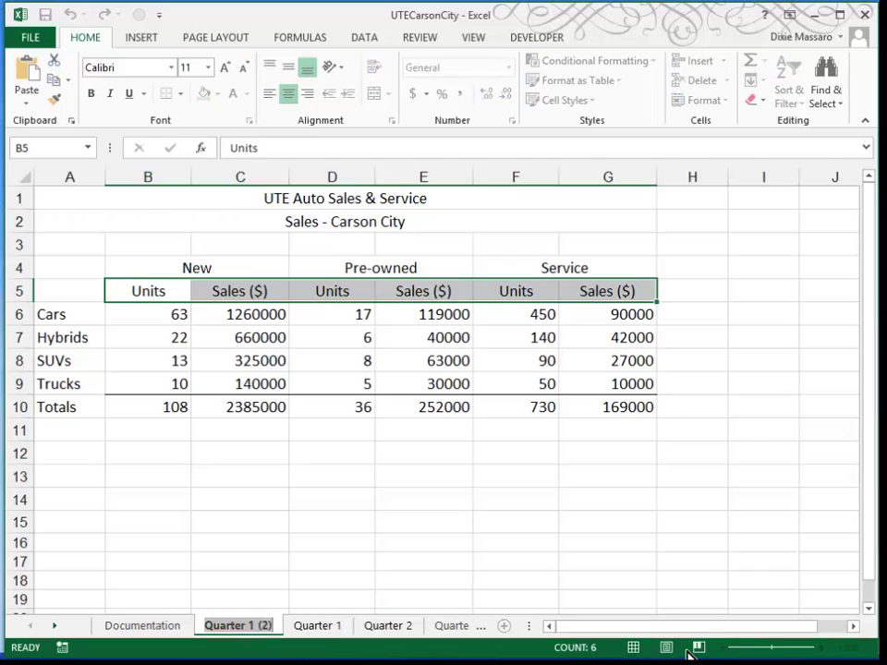
pyautogui.write('Summary')
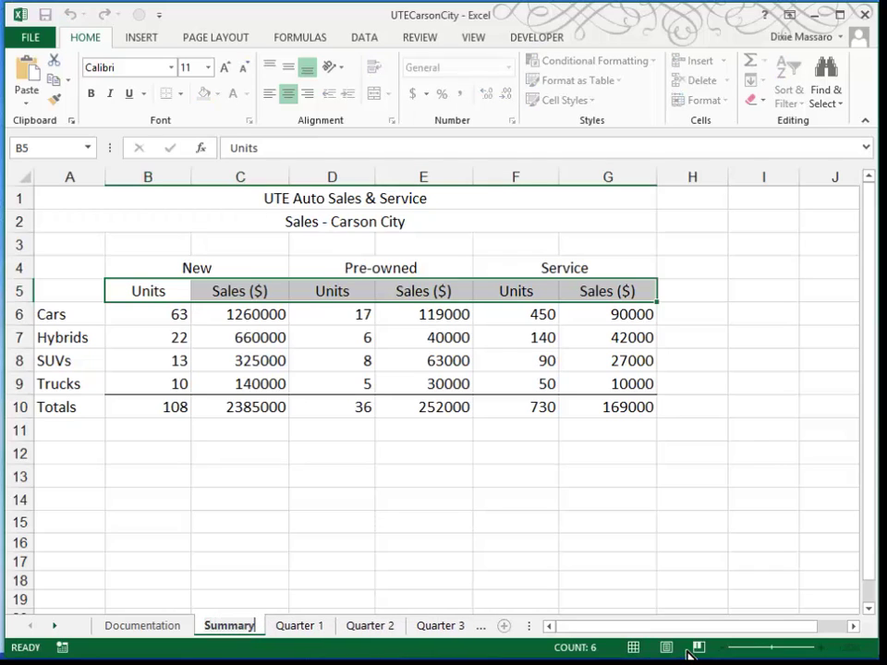
pyautogui.press('Return')
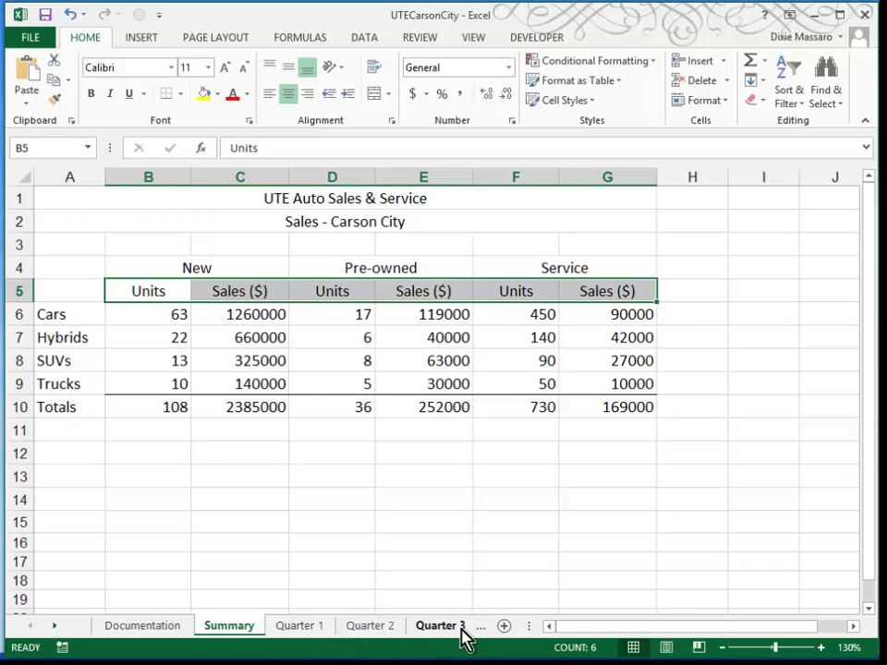
# Delete the figures in B6:G9 on the Summary sheet and select B6.
pyautogui.click(173, 314)
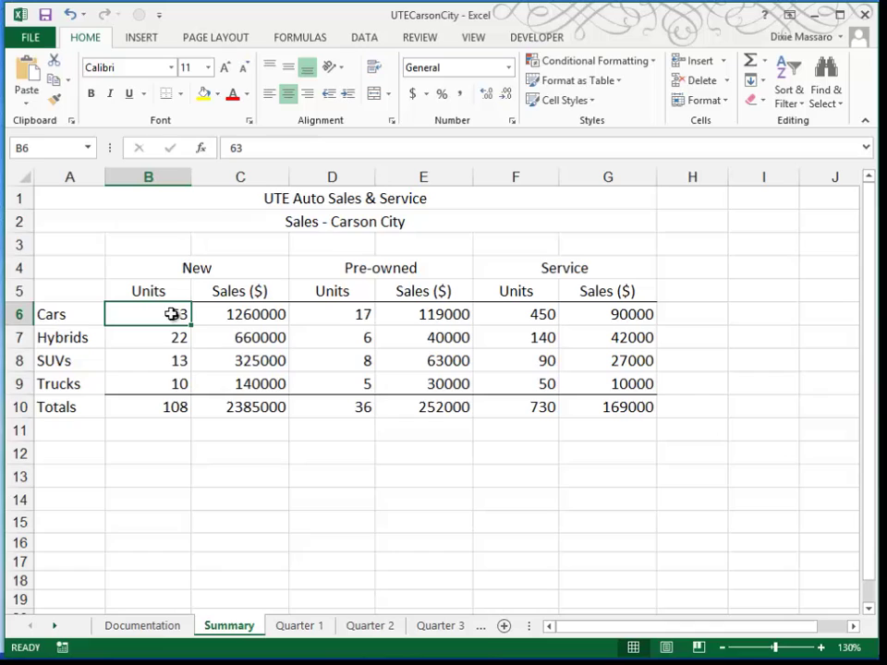
pyautogui.moveTo(172, 314); pyautogui.dragTo(608, 386)
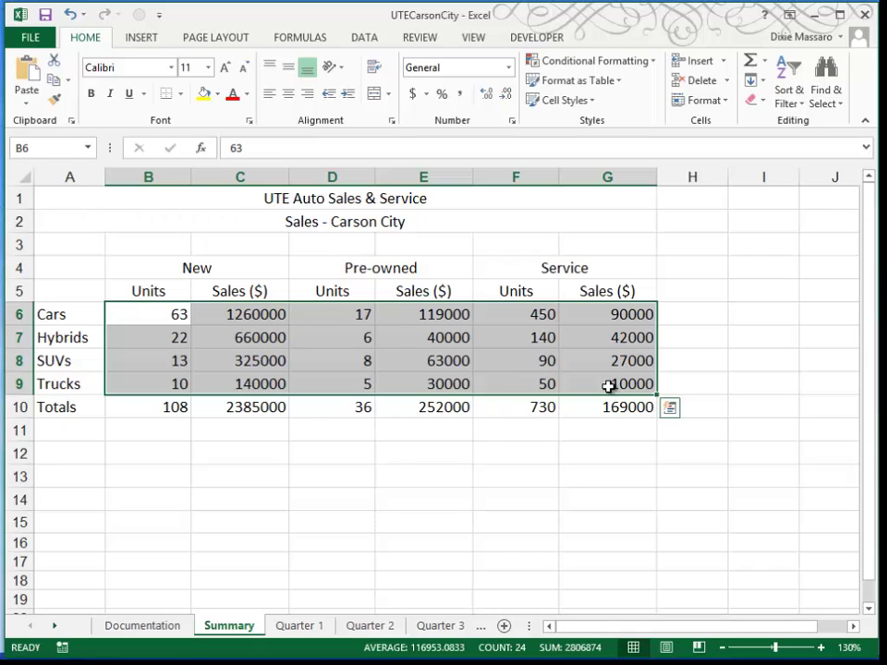
pyautogui.press('Delete')
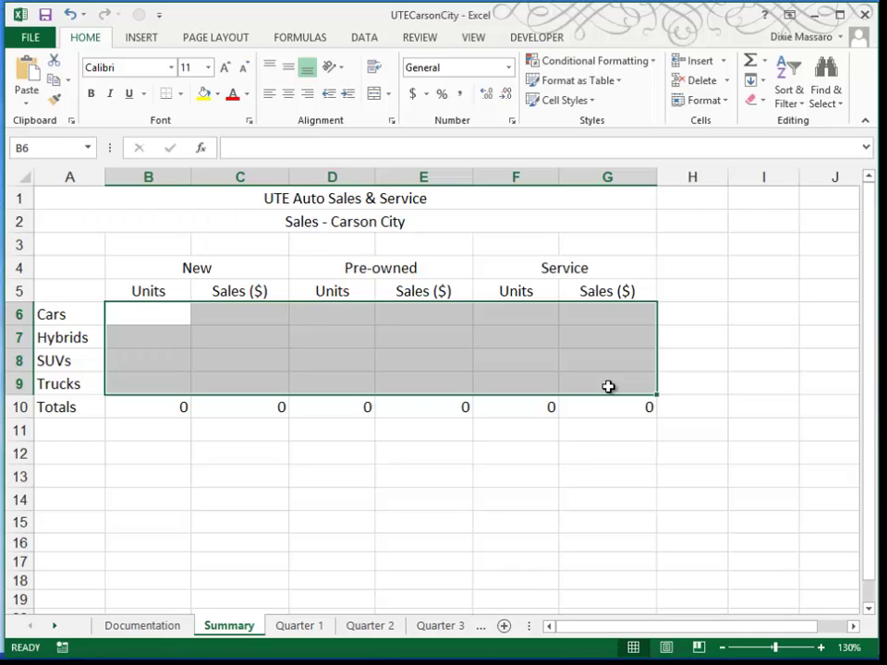
pyautogui.click(152, 320)
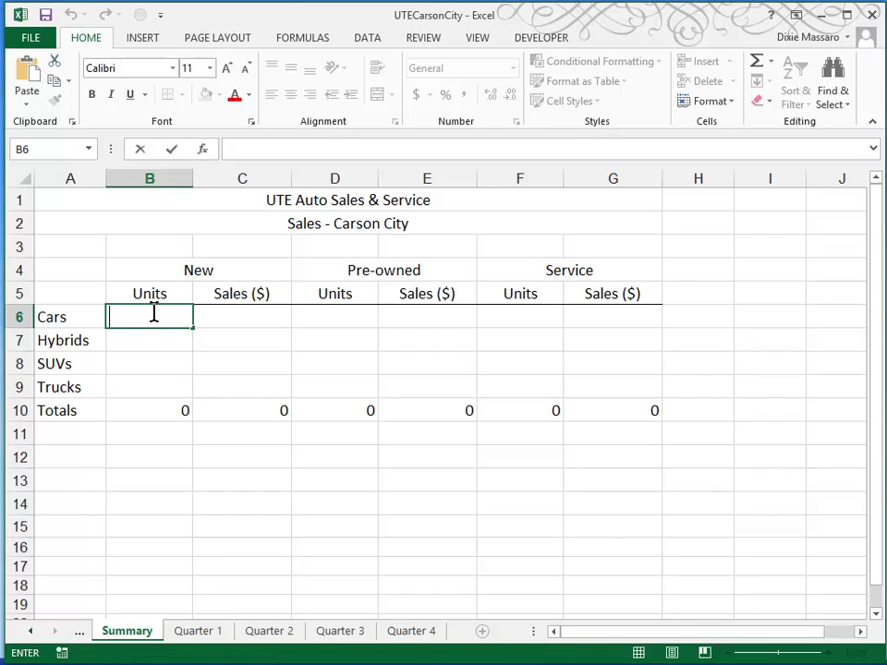
# Type =sum('Quarter 1:Quarter 4'!B6 in Summary cell B6, leaving it uncommitted.
pyautogui.write('=')
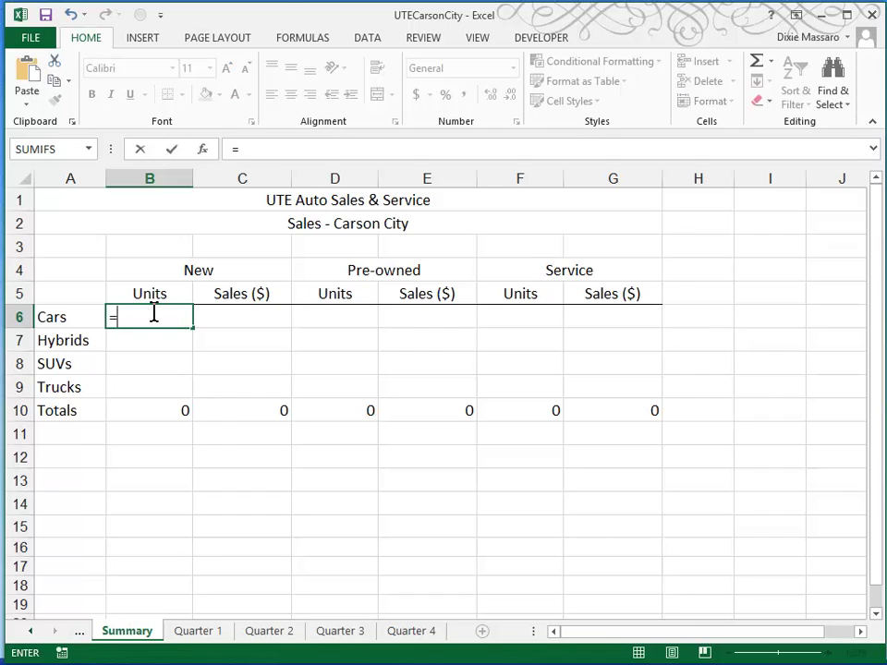
pyautogui.write('sum(')
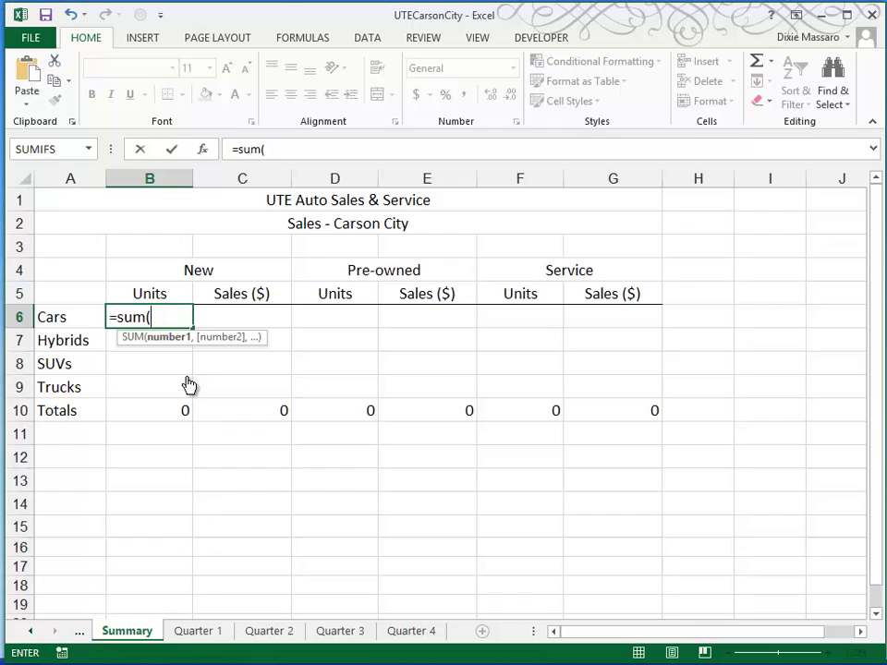
pyautogui.click(218, 632)
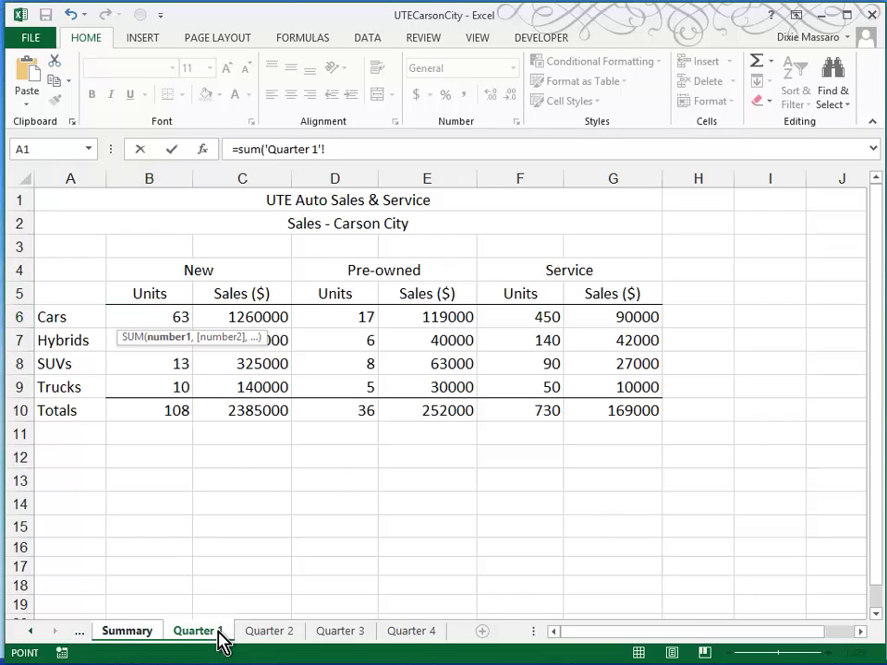
pyautogui.keyDown('shift'); pyautogui.click(410, 628); pyautogui.keyUp('shift')
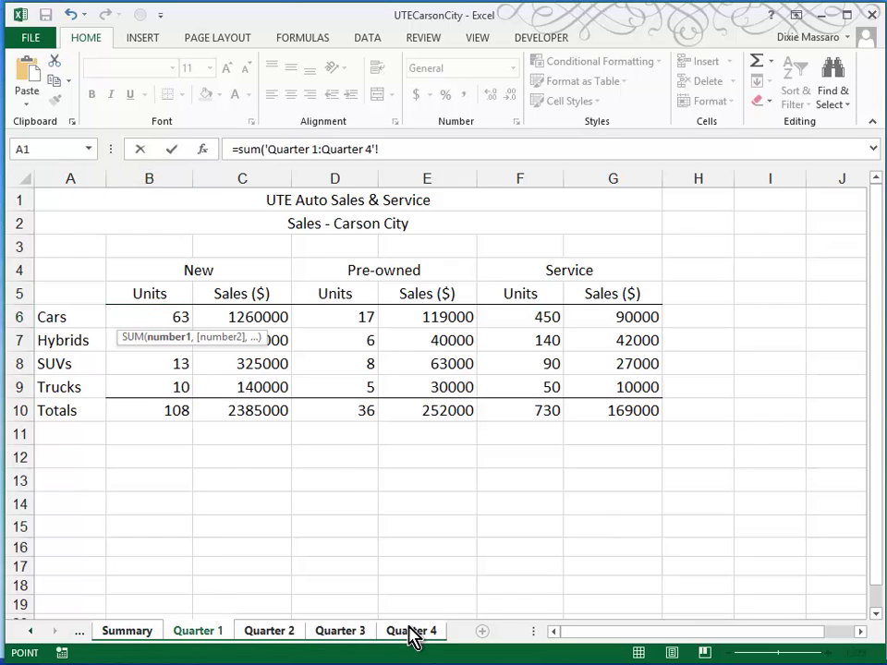
pyautogui.click(160, 317)
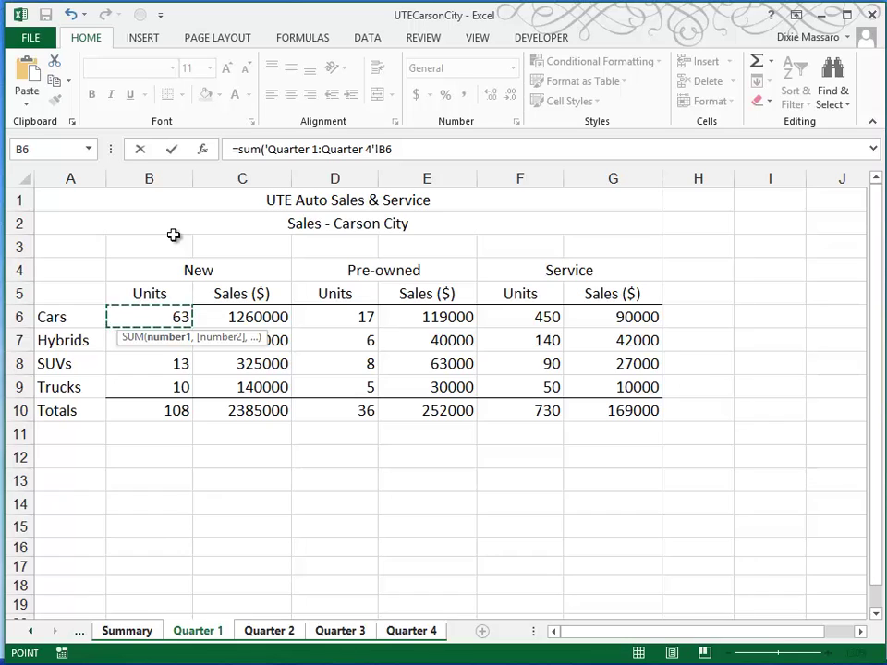
# Enter the 3-D SUM and fill it through B6:G9, giving 434 new units and 9652924 new sales.
pyautogui.press('Return')
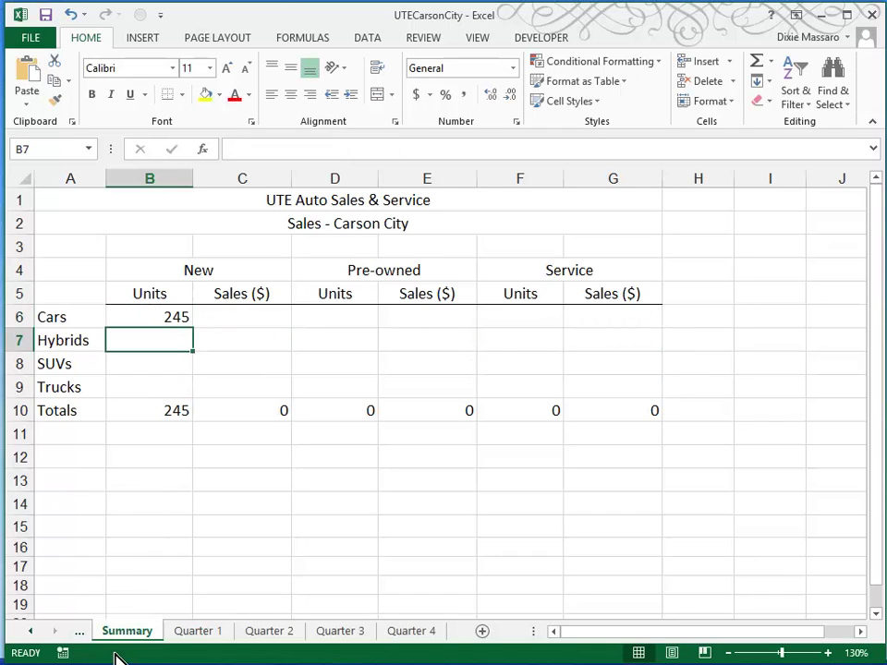
pyautogui.click(146, 322)
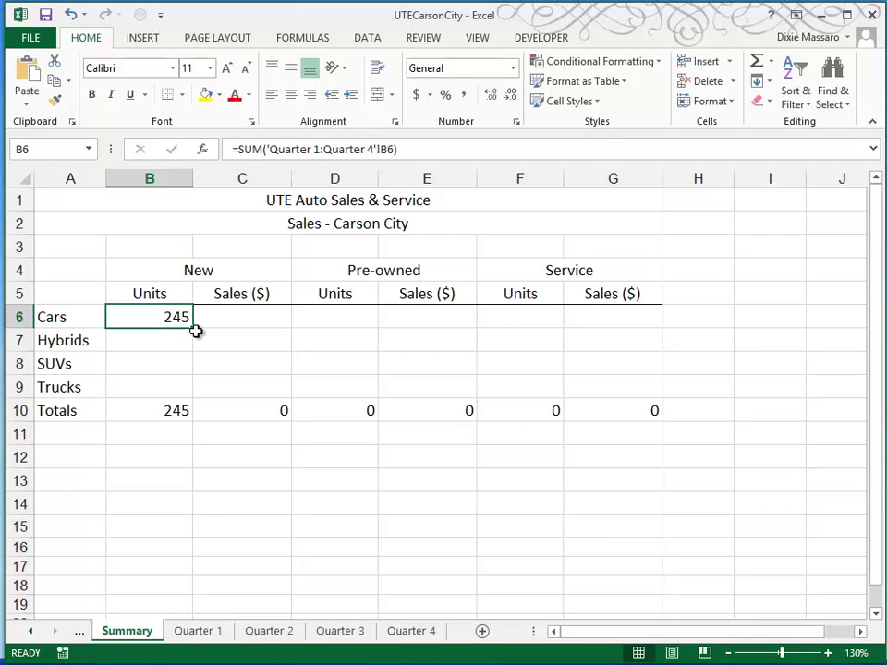
pyautogui.moveTo(194, 328); pyautogui.dragTo(663, 393)
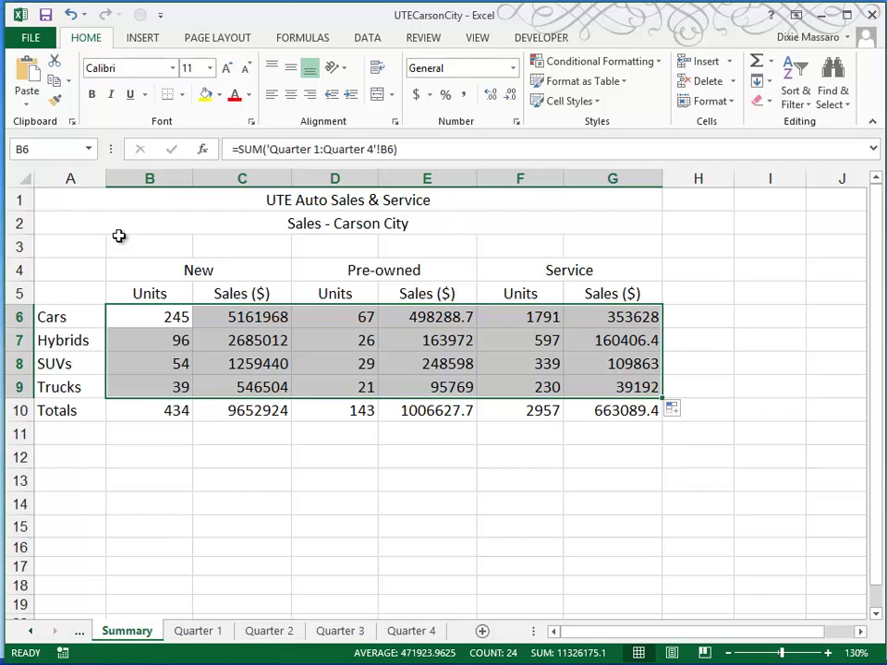
pyautogui.click(69, 201)
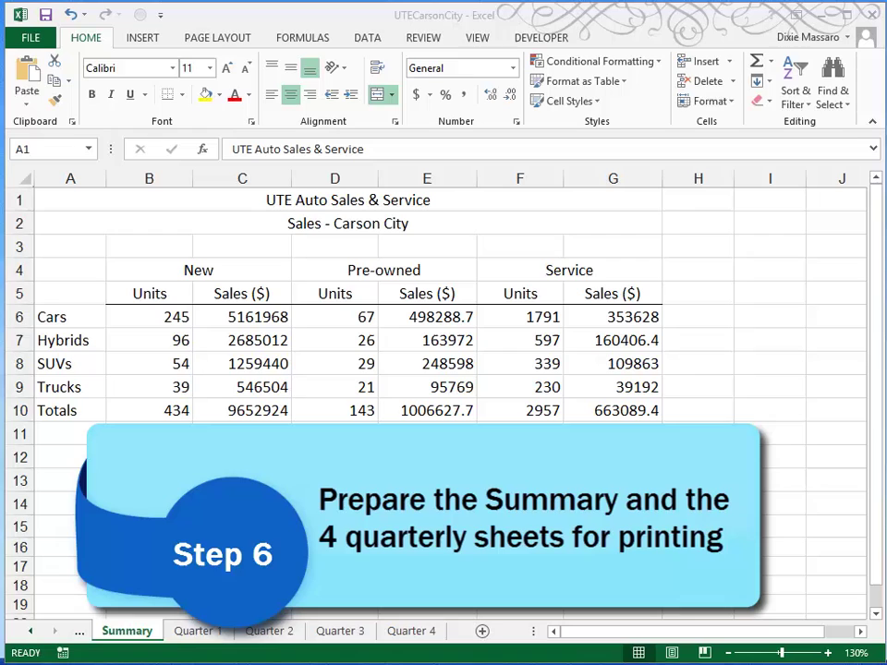
# Group the Summary sheet with the four quarter sheets and center them horizontally in Page Setup.
pyautogui.click(113, 635)
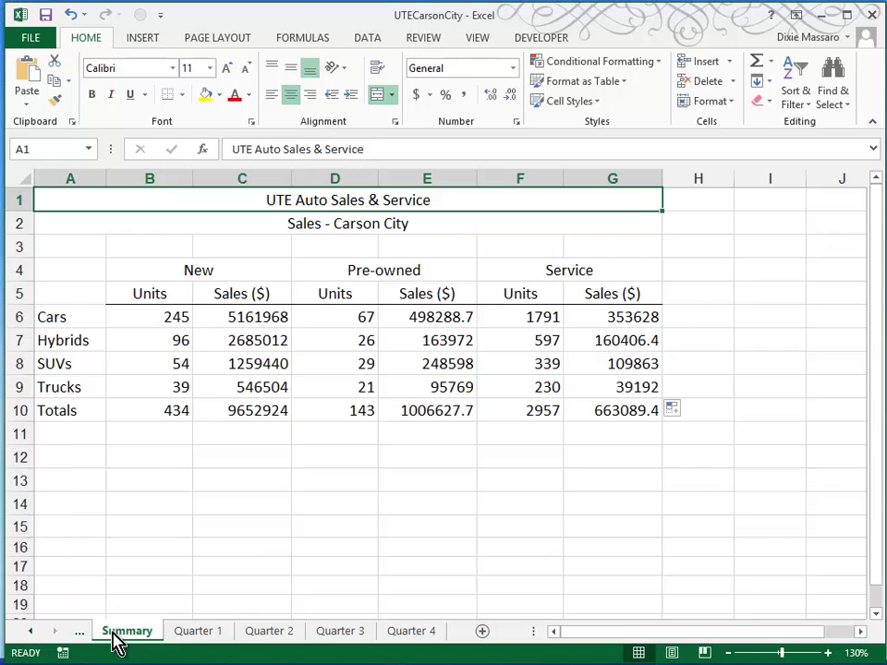
pyautogui.keyDown('shift'); pyautogui.click(408, 635); pyautogui.keyUp('shift')
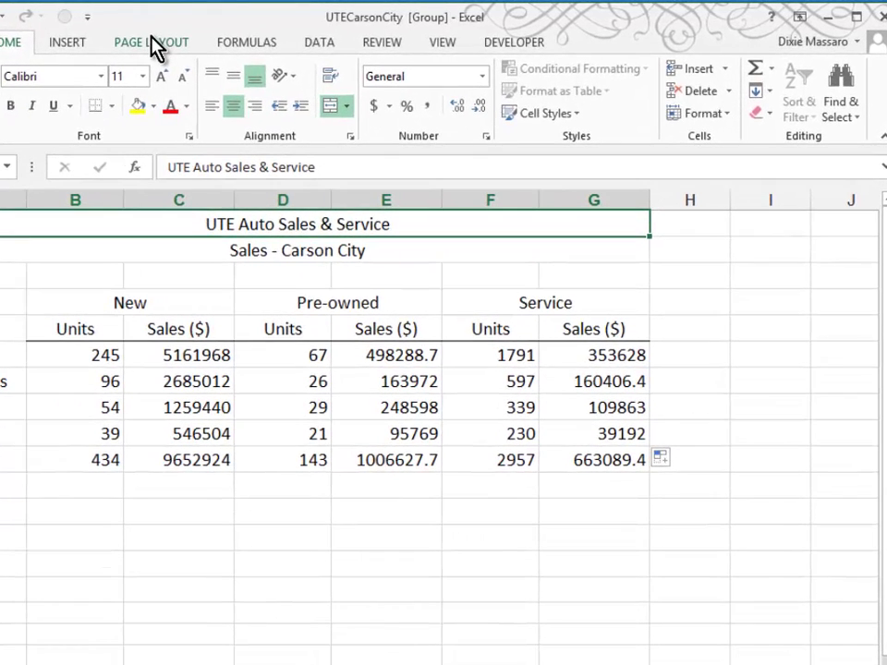
pyautogui.click(219, 40)
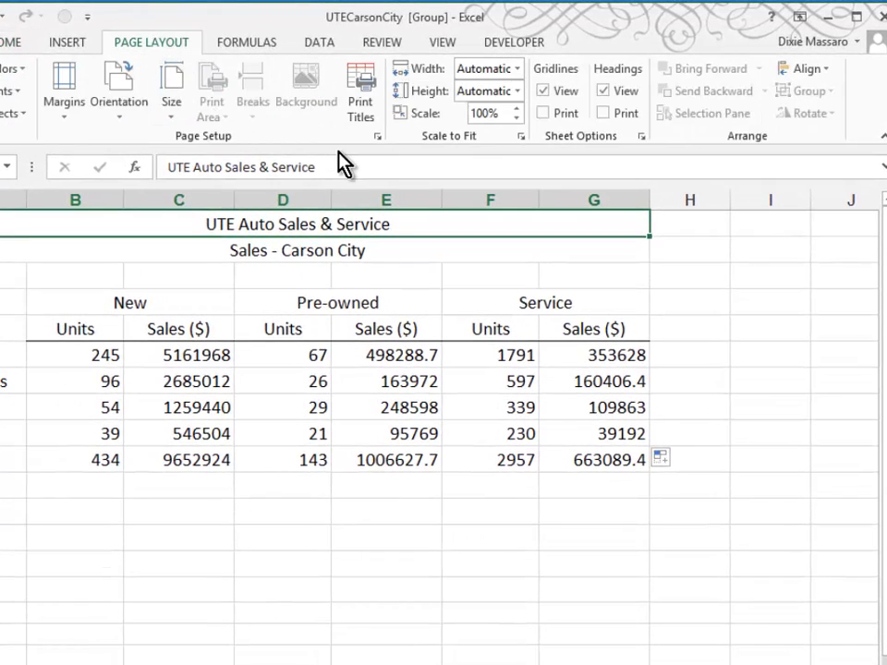
pyautogui.click(376, 138)
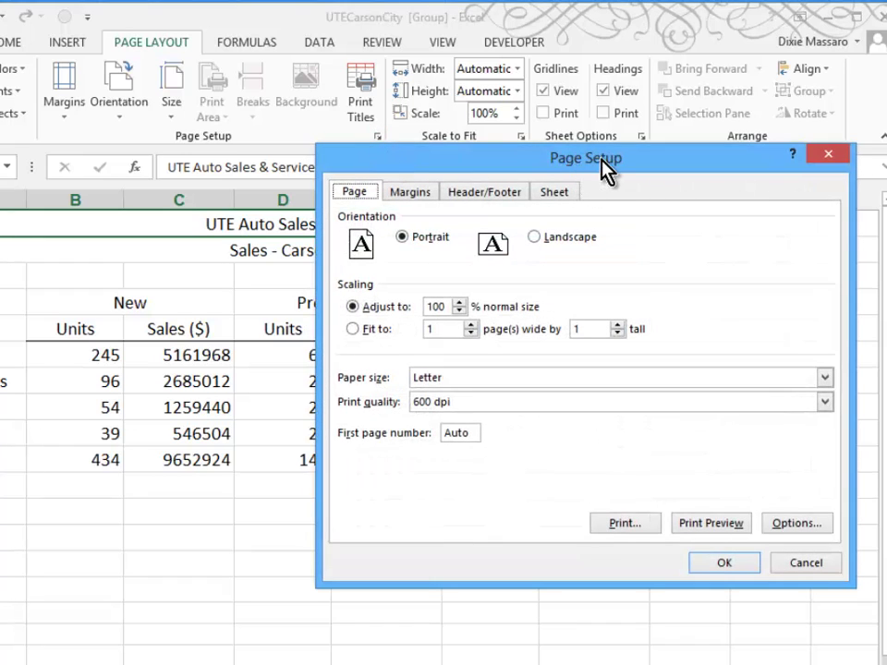
pyautogui.click(423, 196)
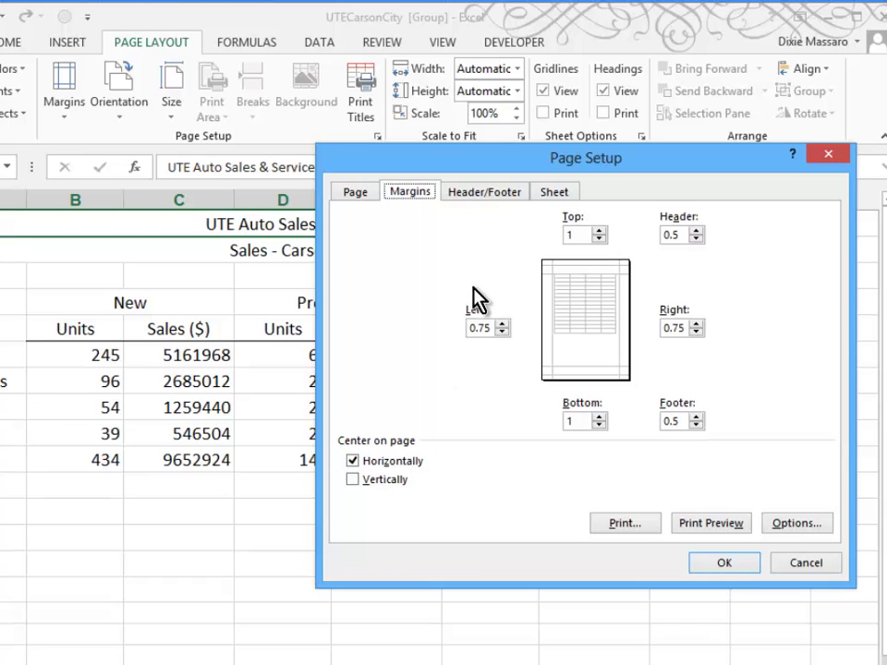
# Replace the custom header's centre section with the sheet name, previewing as 'Summary'.
pyautogui.click(481, 198)
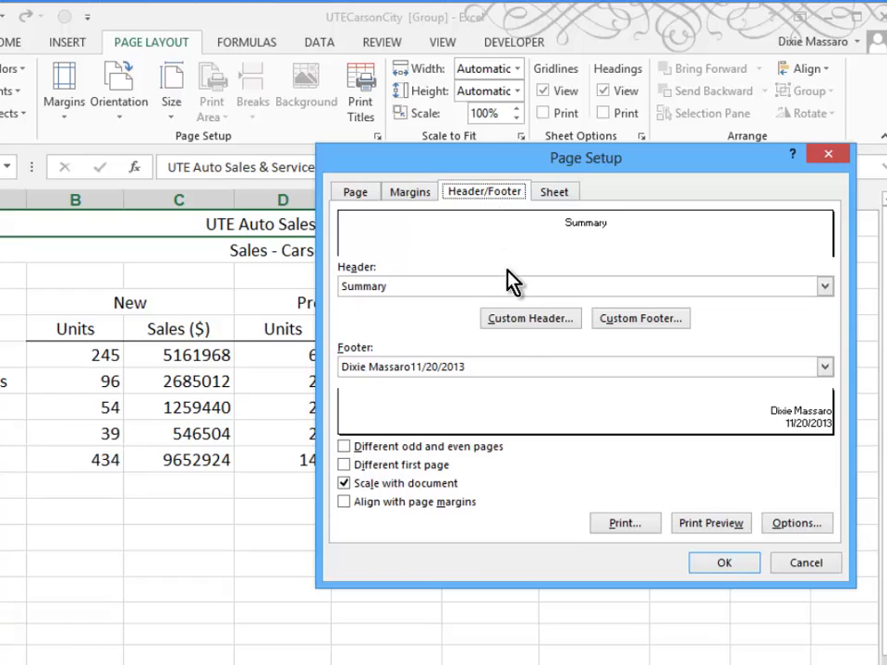
pyautogui.click(529, 320)
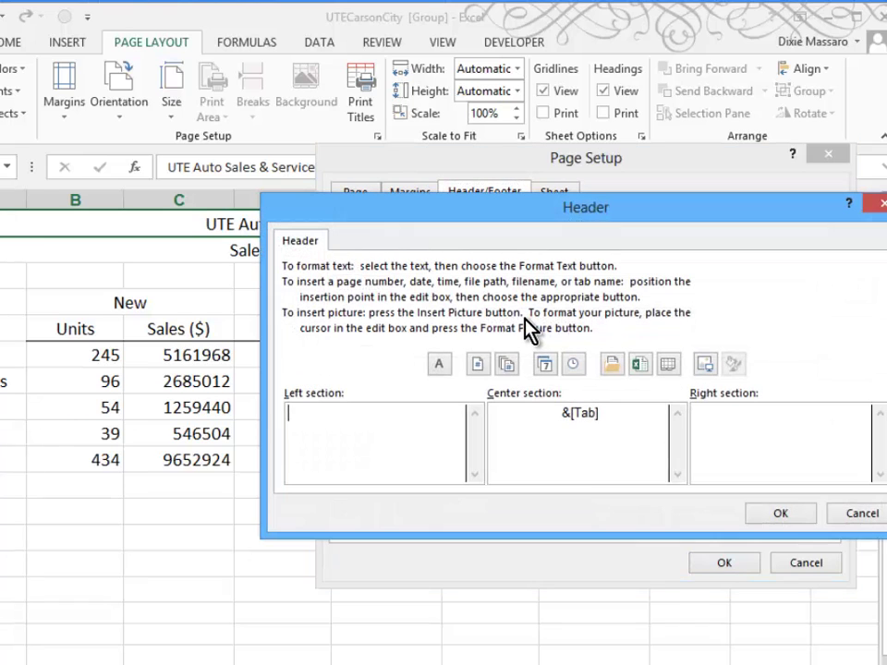
pyautogui.click(570, 454)
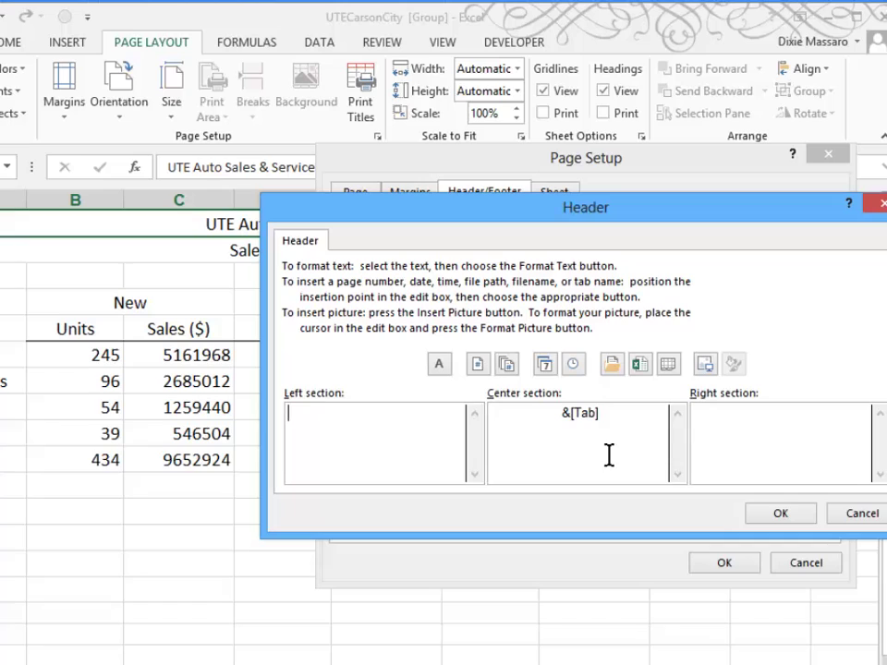
pyautogui.click(511, 407)
pyautogui.press('Delete')
pyautogui.click(669, 367)
pyautogui.click(786, 518)
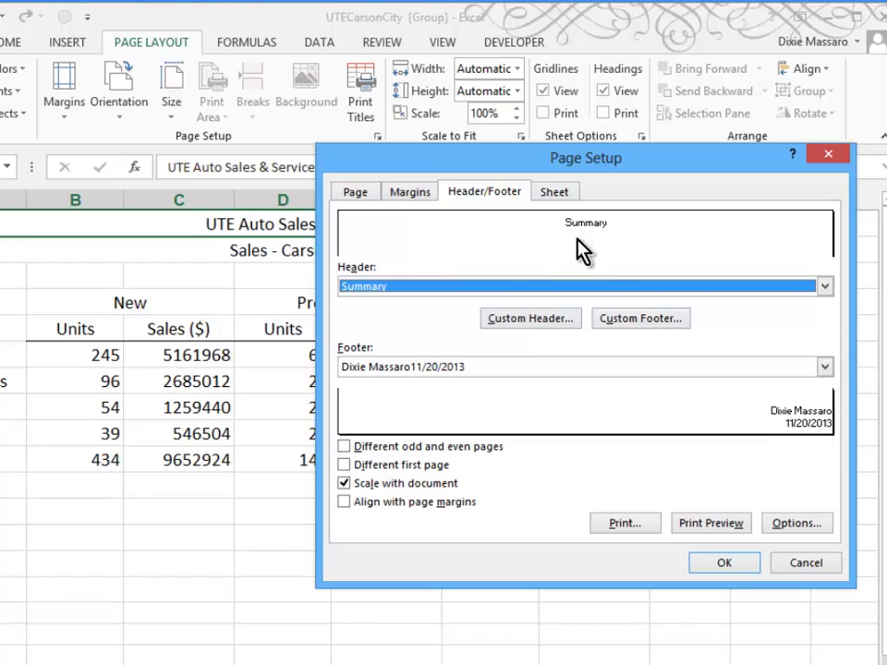
# Move the footer's right-section date onto its own line beneath the author's name.
pyautogui.click(649, 320)
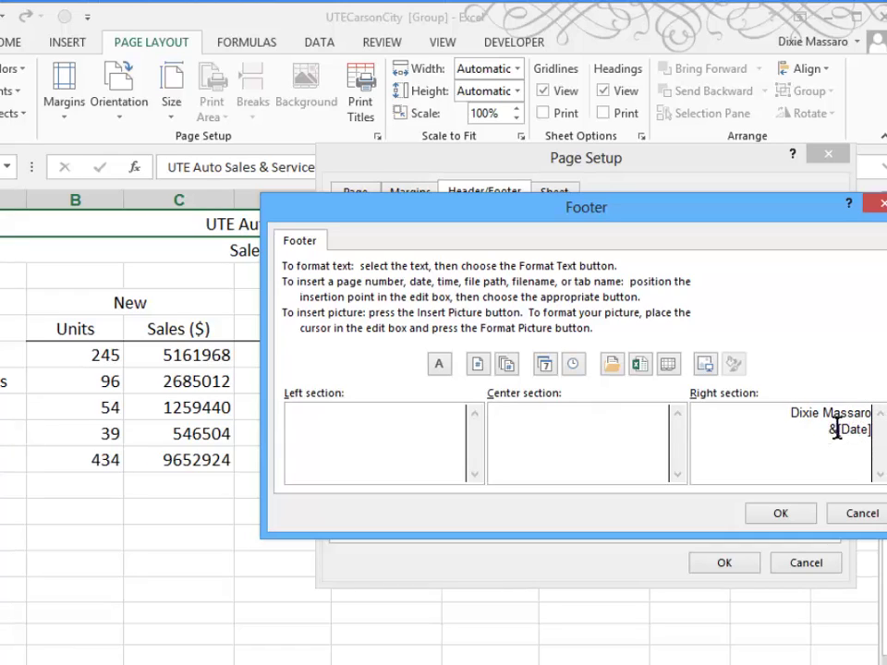
pyautogui.moveTo(871, 430); pyautogui.dragTo(828, 431)
pyautogui.press('Delete')
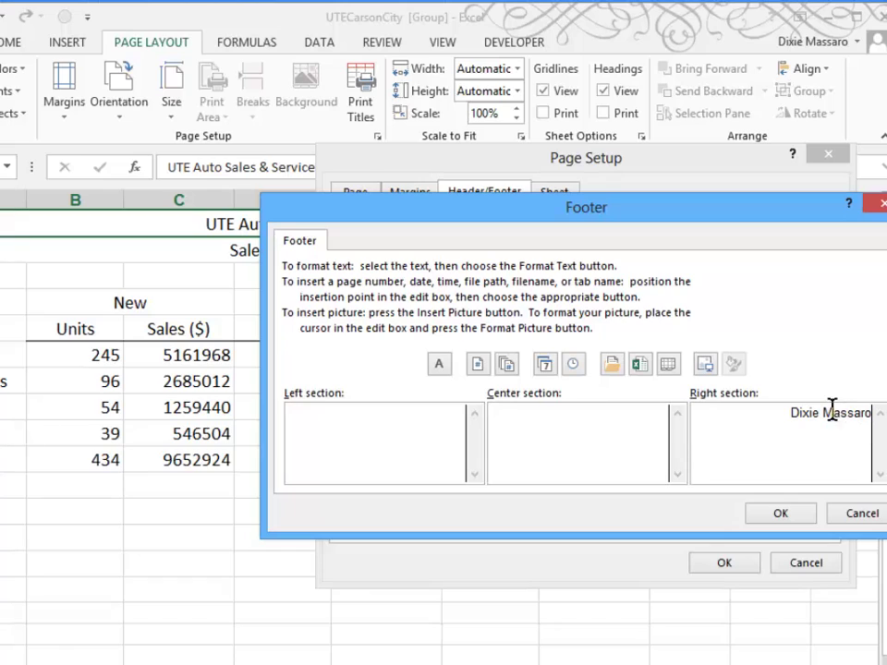
pyautogui.click(546, 370)
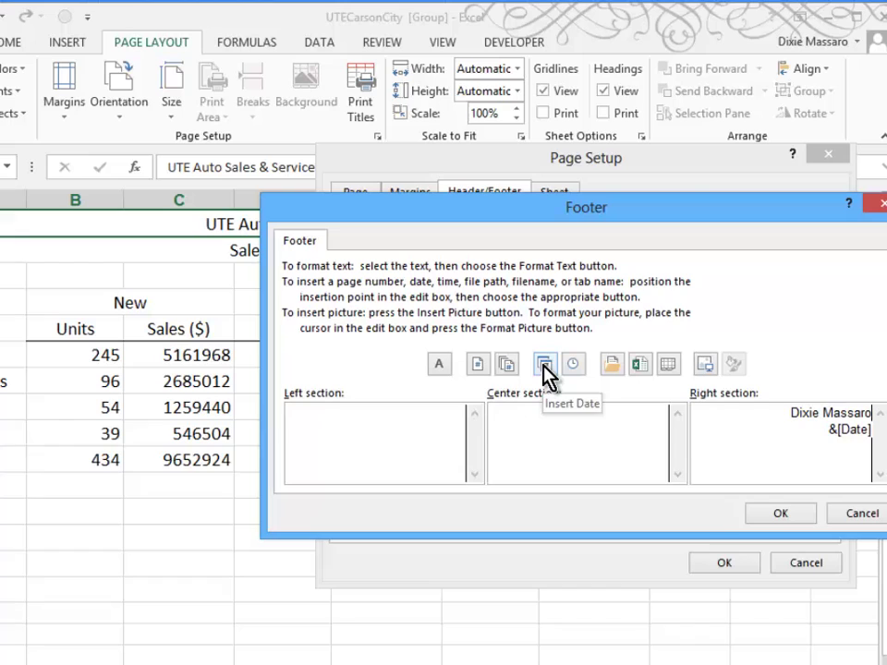
pyautogui.click(777, 519)
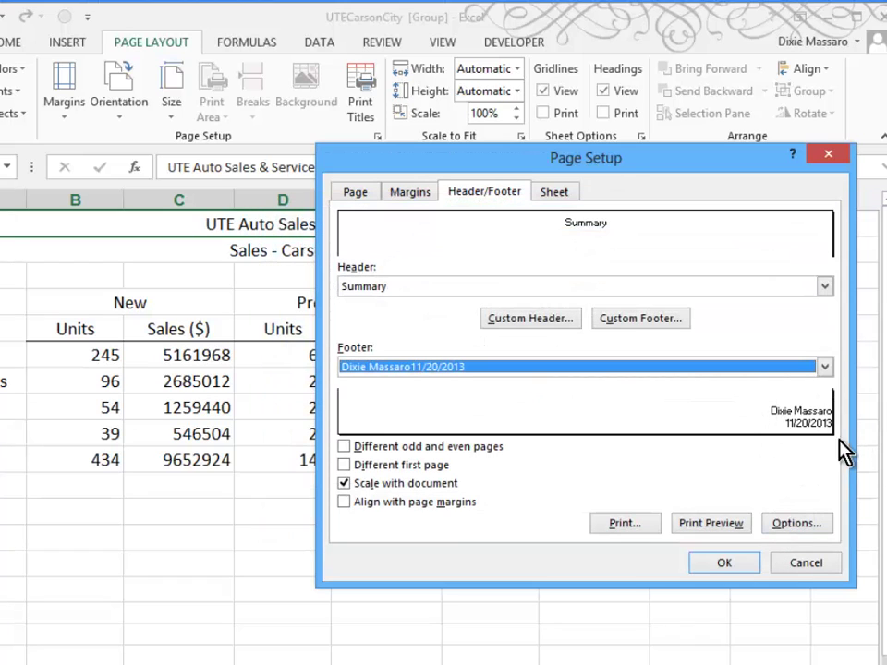
# Preview the grouped printout through the Summary, Quarter 1 and Quarter 2 pages, then exit.
pyautogui.click(726, 531)
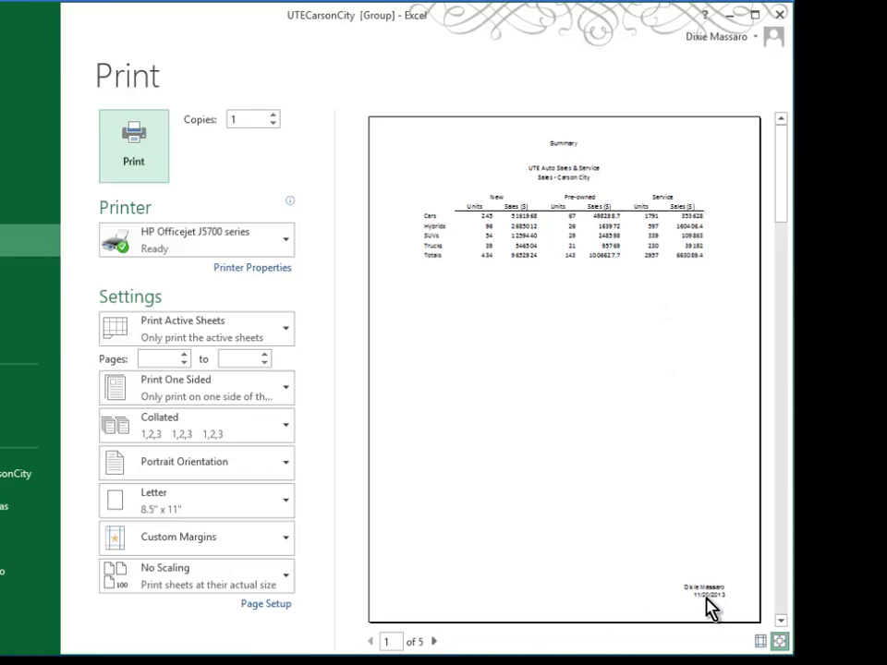
pyautogui.click(434, 642)
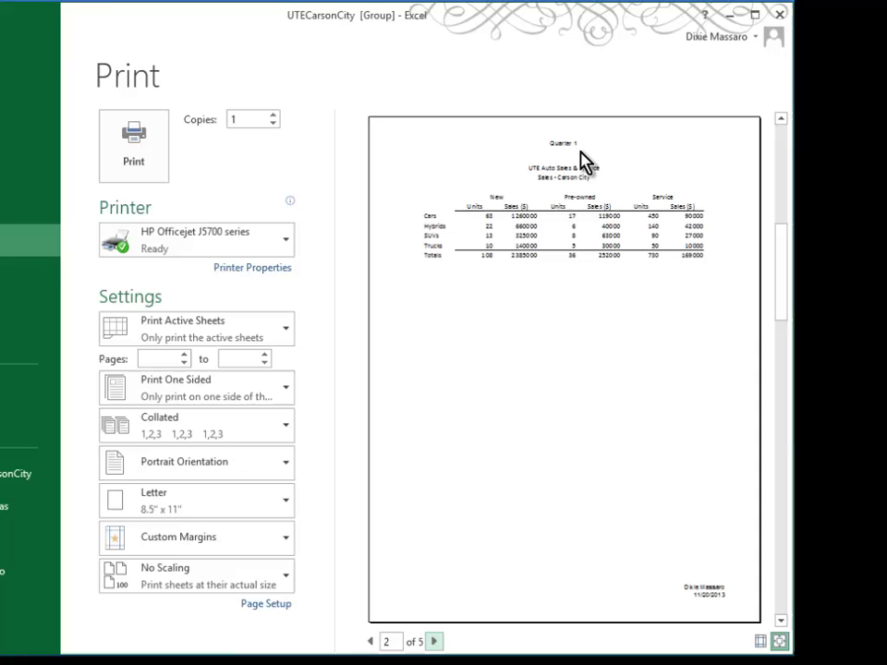
pyautogui.click(434, 642)
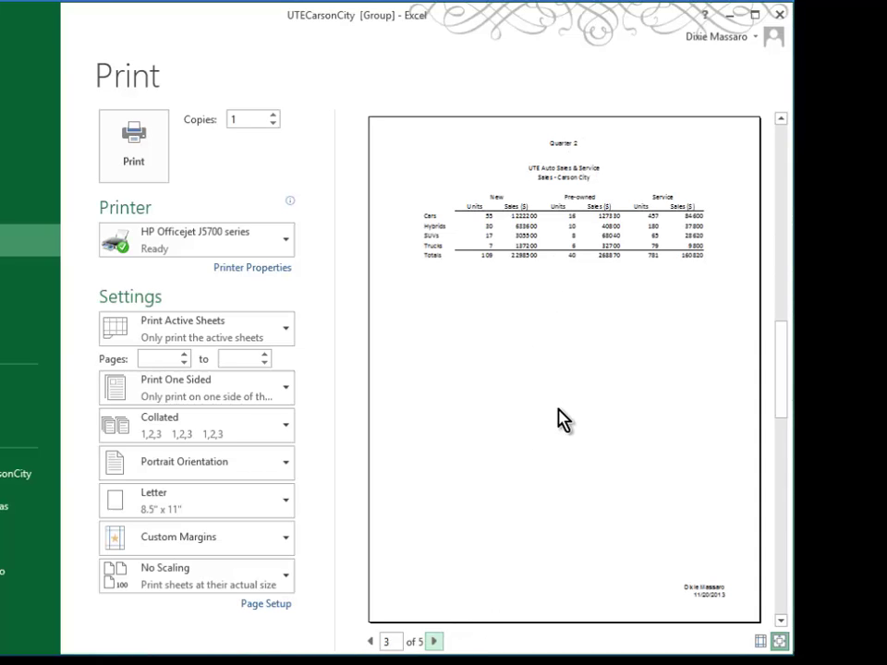
pyautogui.press('Escape')
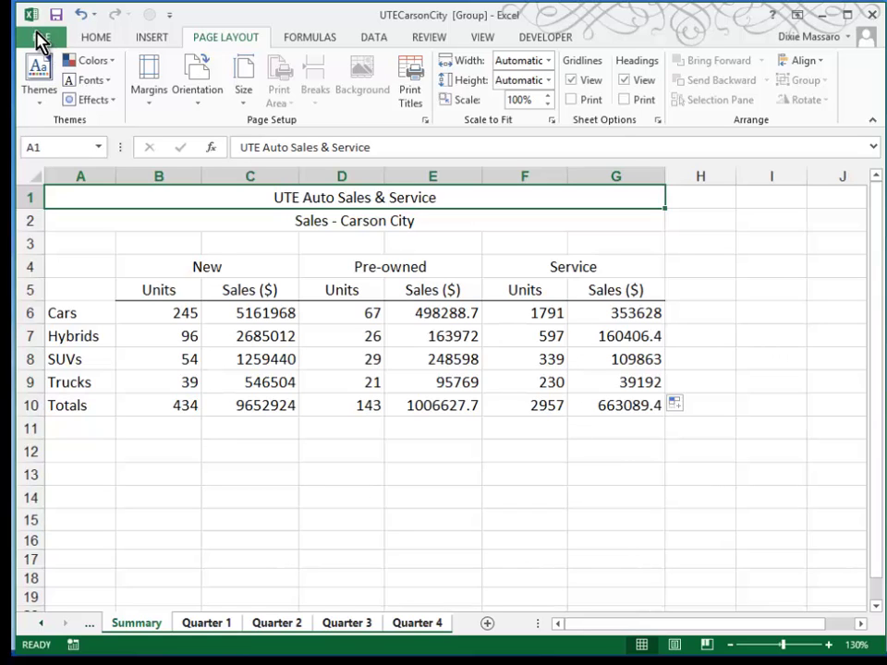
# Close UTECarsonCity, then open the Reno workbook from the Case2 folder.
pyautogui.click(39, 34)
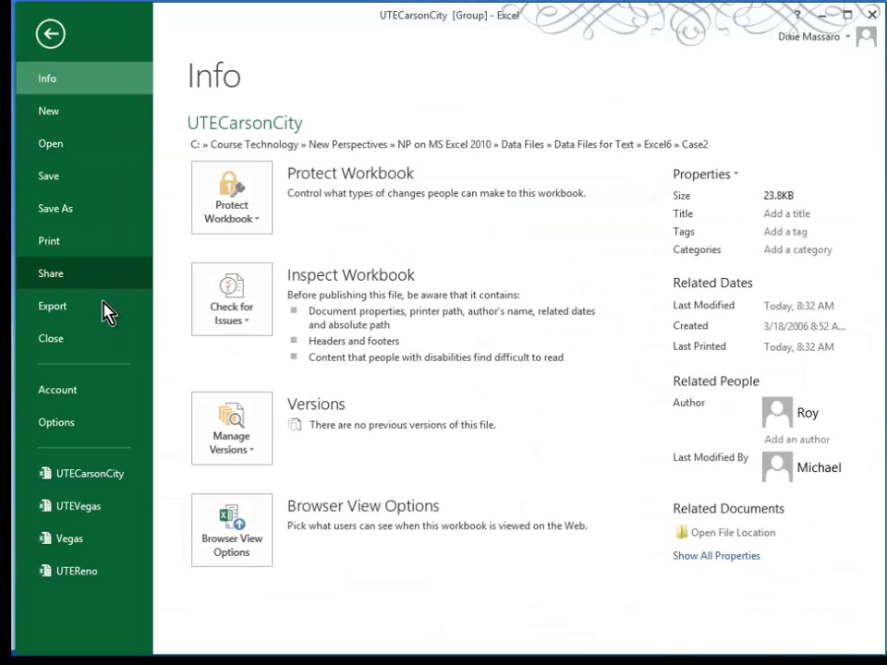
pyautogui.click(51, 338)
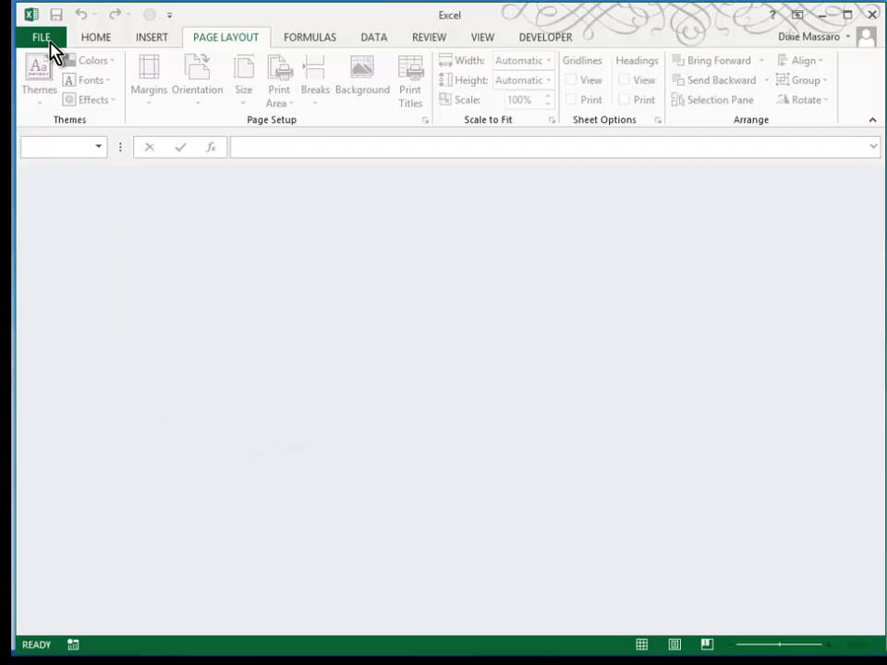
pyautogui.click(52, 45)
pyautogui.click(275, 294)
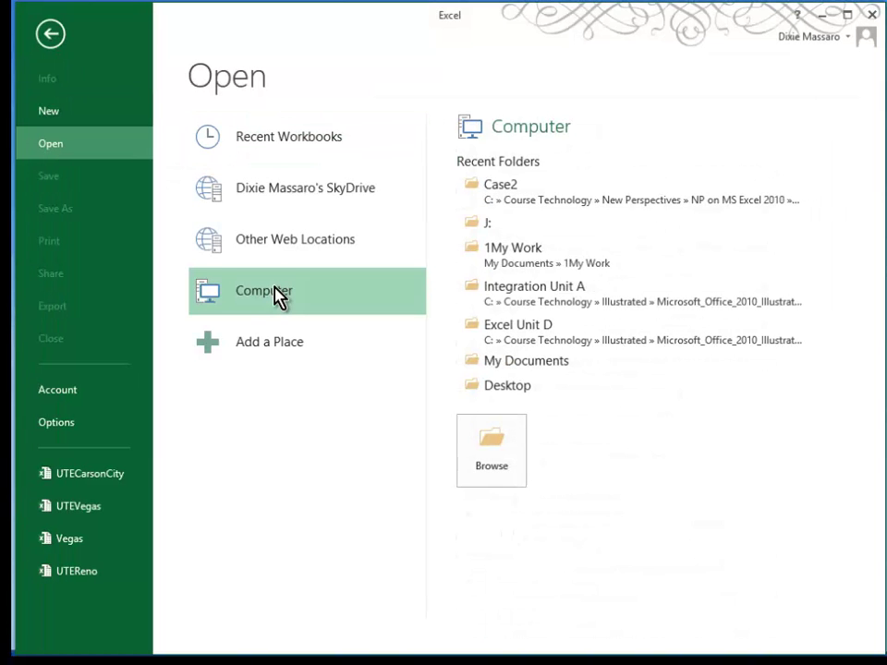
pyautogui.click(508, 186)
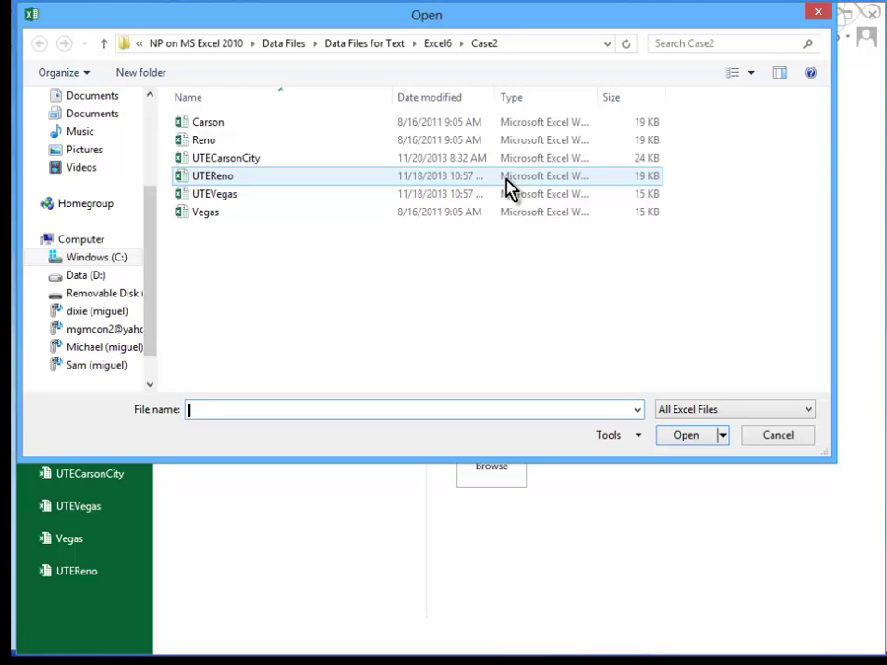
pyautogui.click(236, 148)
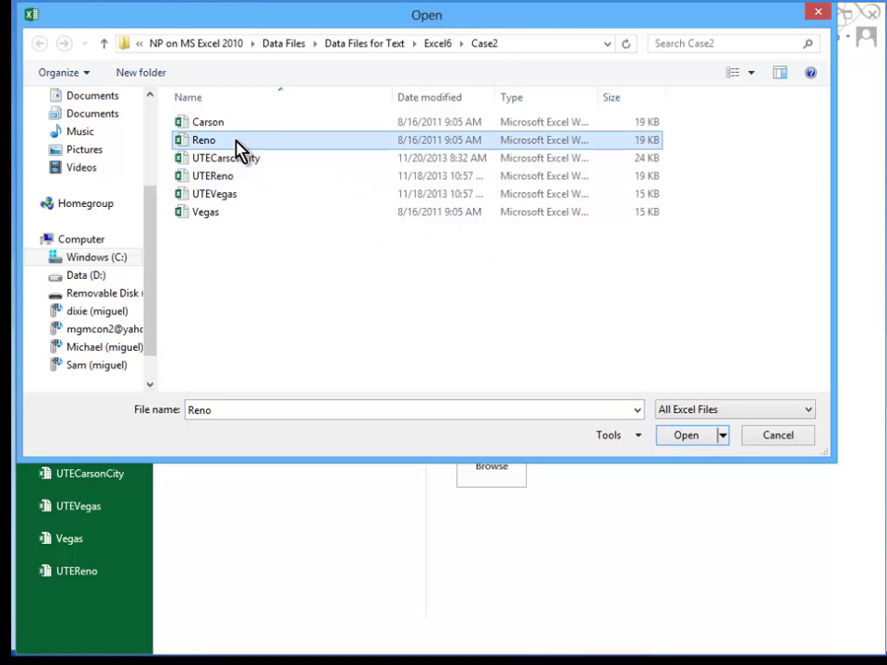
pyautogui.click(685, 436)
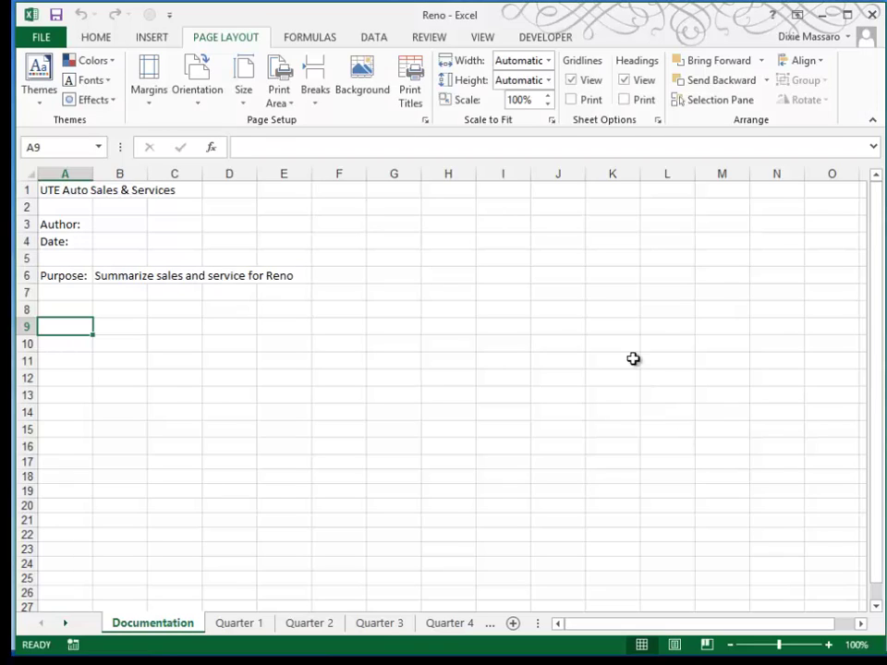
# Save Reno into Case2 as UTEReno.xlsx, replacing the existing file, then view Quarter 1.
pyautogui.click(41, 44)
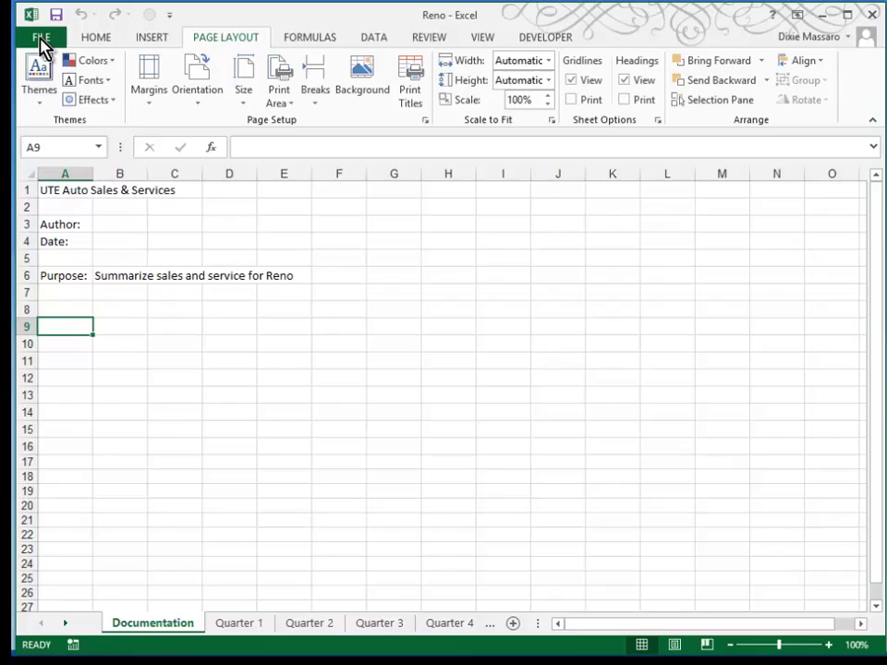
pyautogui.click(65, 210)
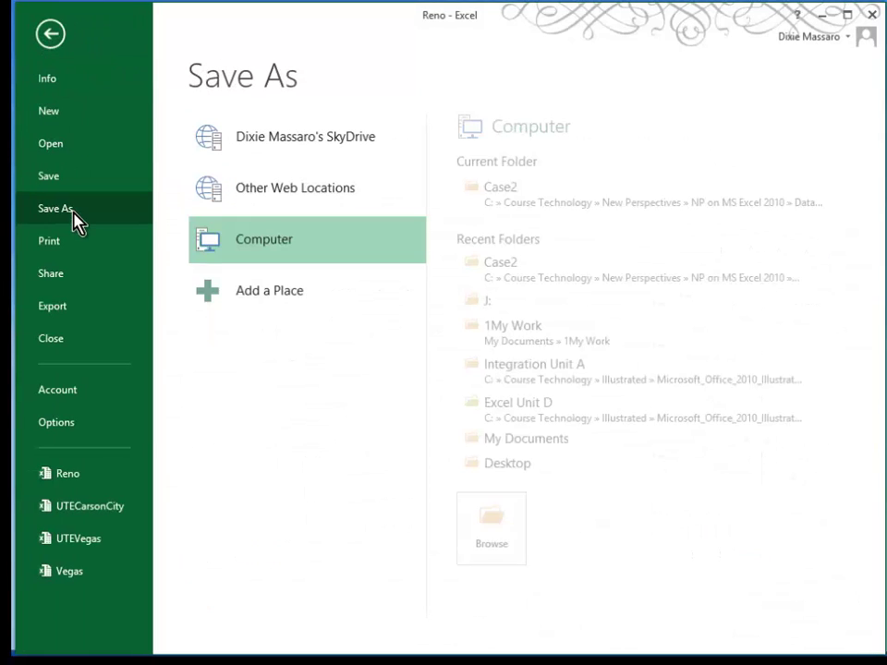
pyautogui.click(509, 188)
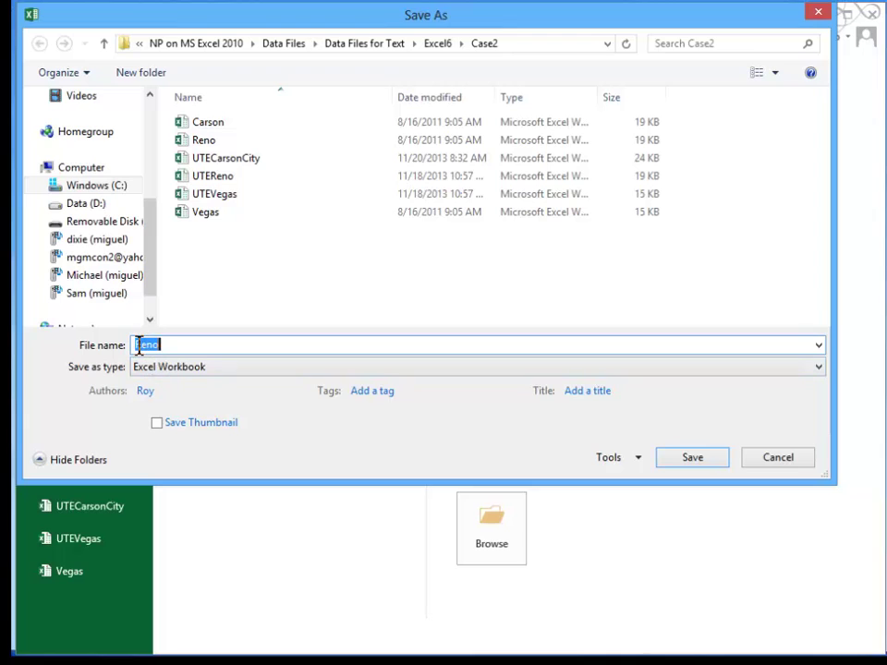
pyautogui.click(139, 345)
pyautogui.write('UTE')
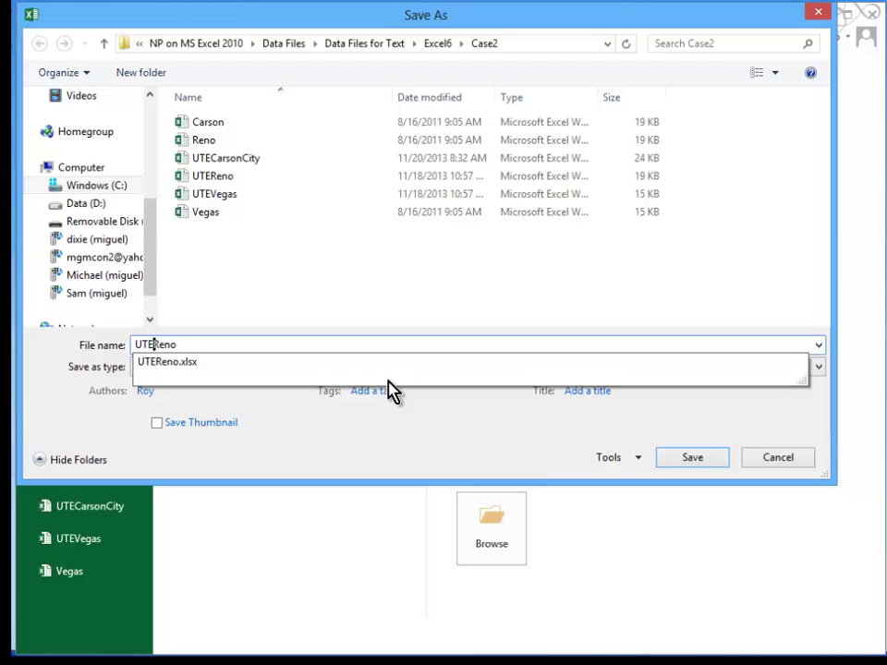
pyautogui.press('Down')
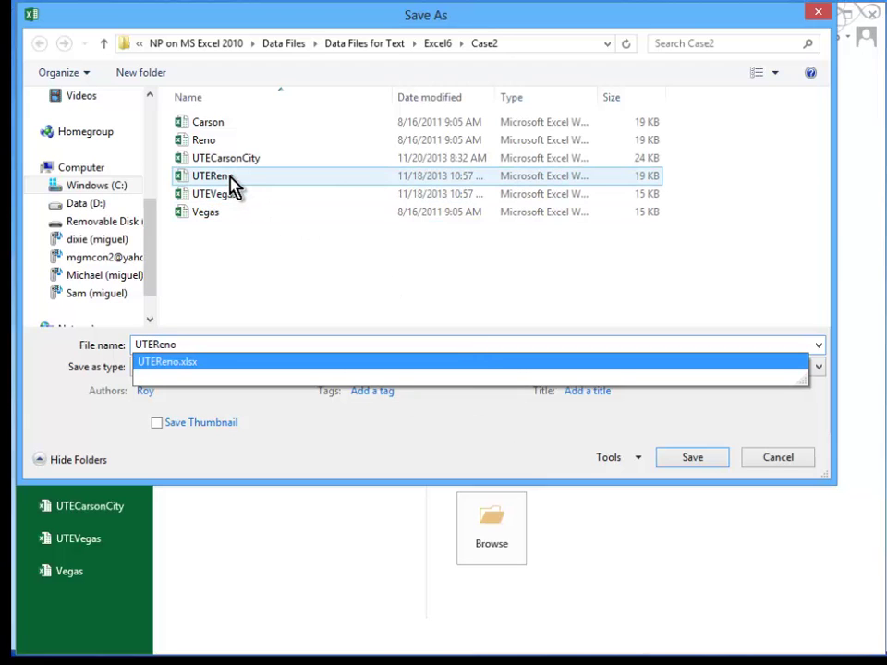
pyautogui.click(706, 465)
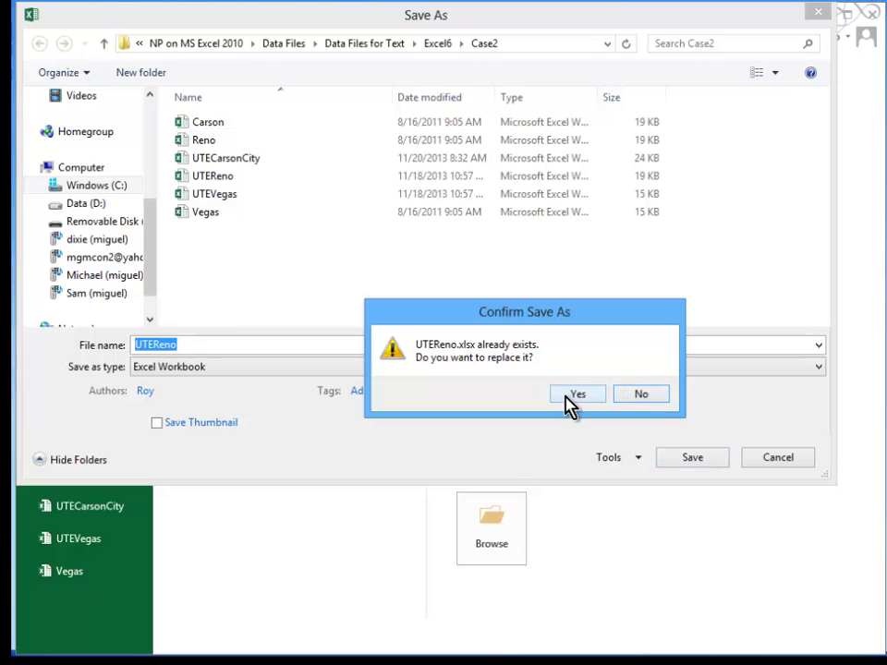
pyautogui.click(566, 394)
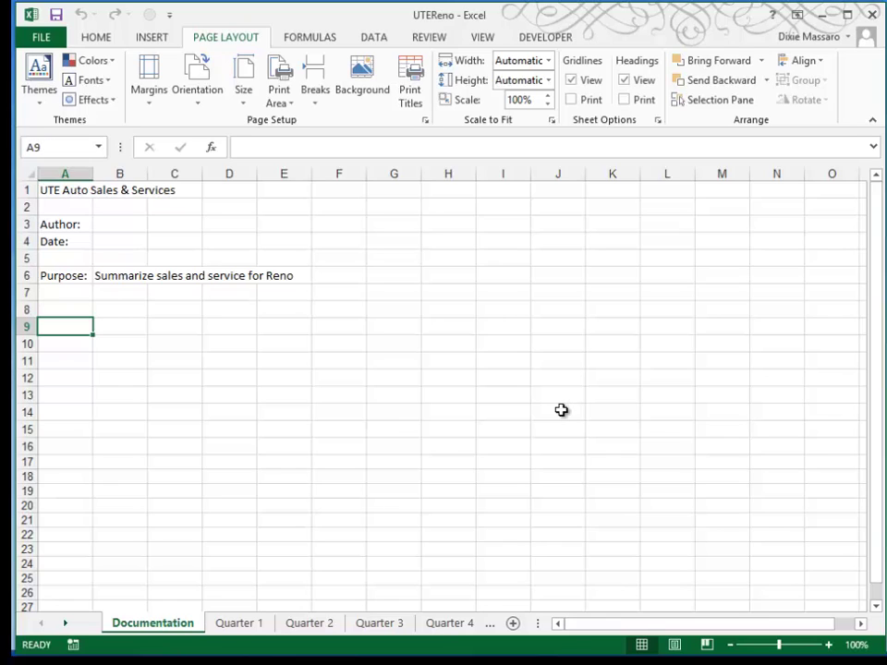
pyautogui.click(240, 627)
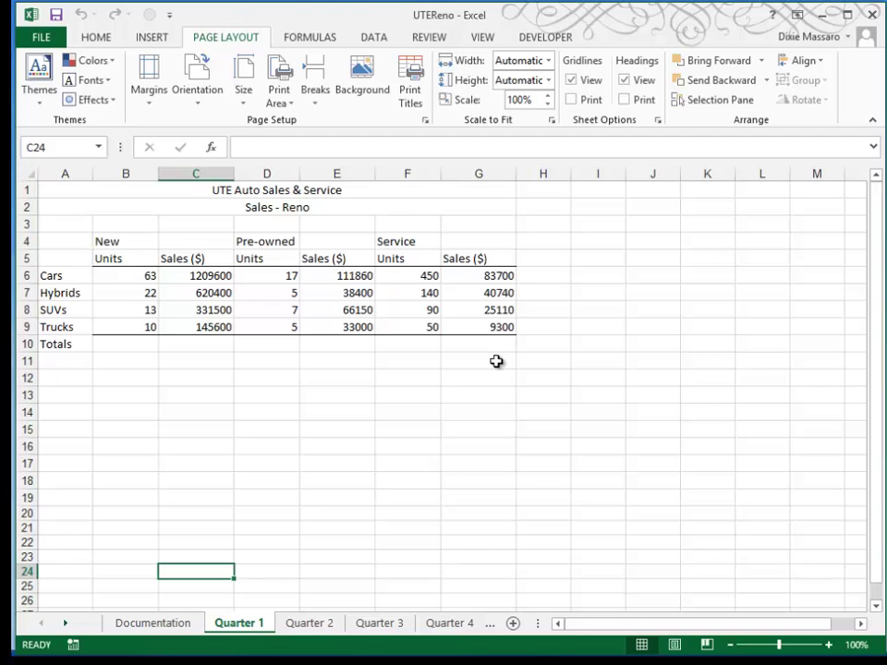
# Browse to the Case2 folder in the Open dialog to list workbooks like Vegas and UTEVegas.
pyautogui.click(48, 38)
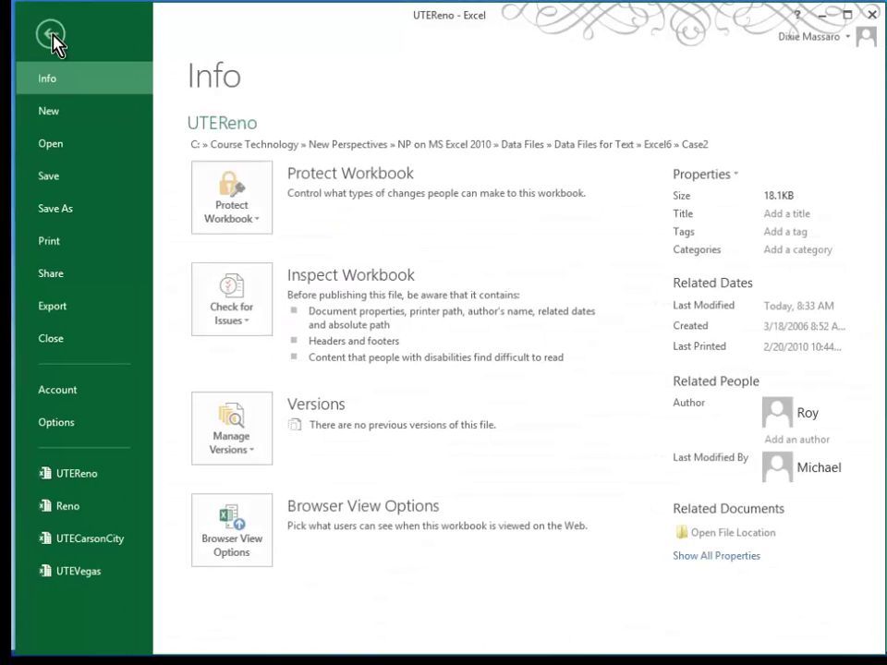
pyautogui.click(55, 143)
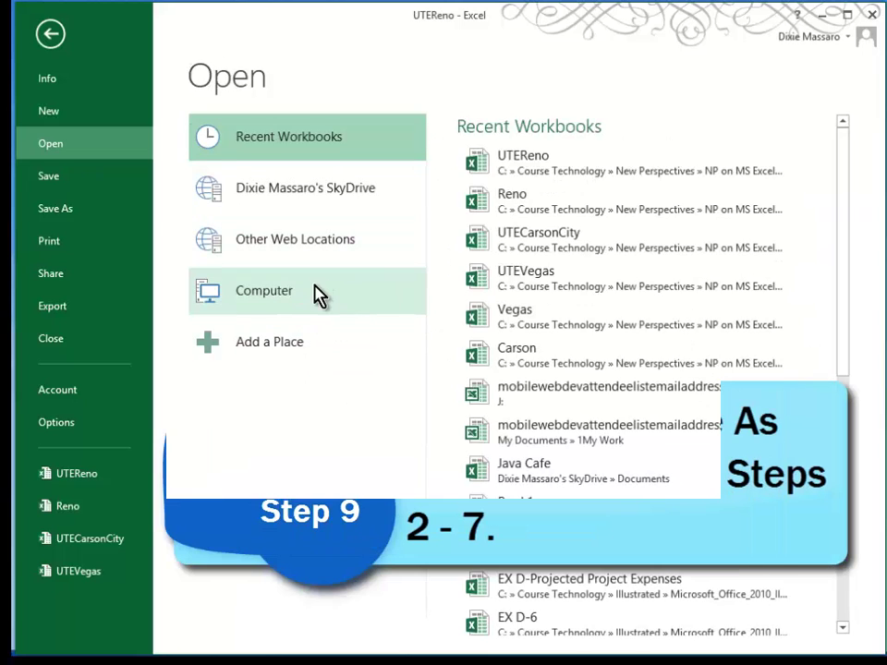
pyautogui.click(316, 294)
pyautogui.click(501, 196)
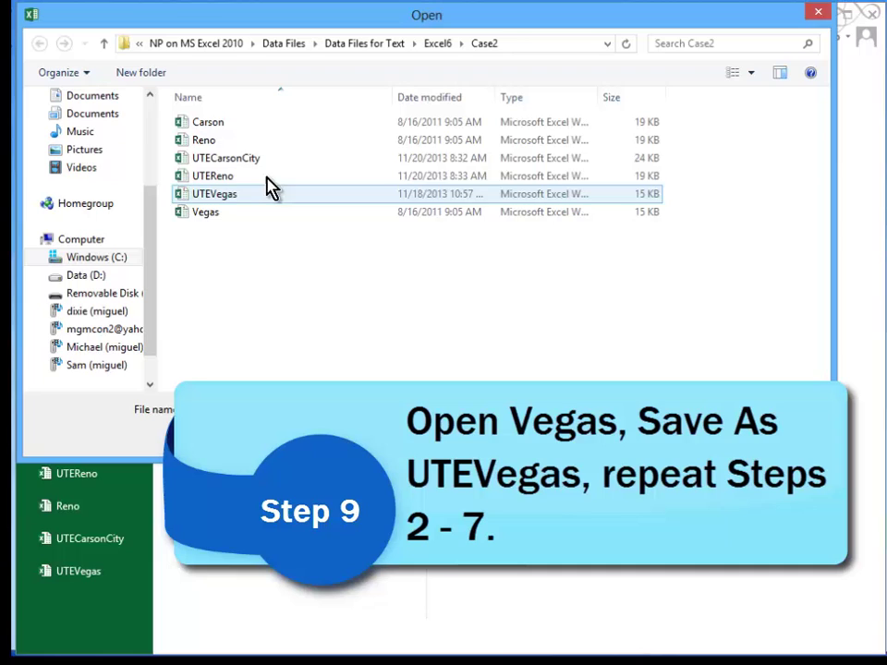